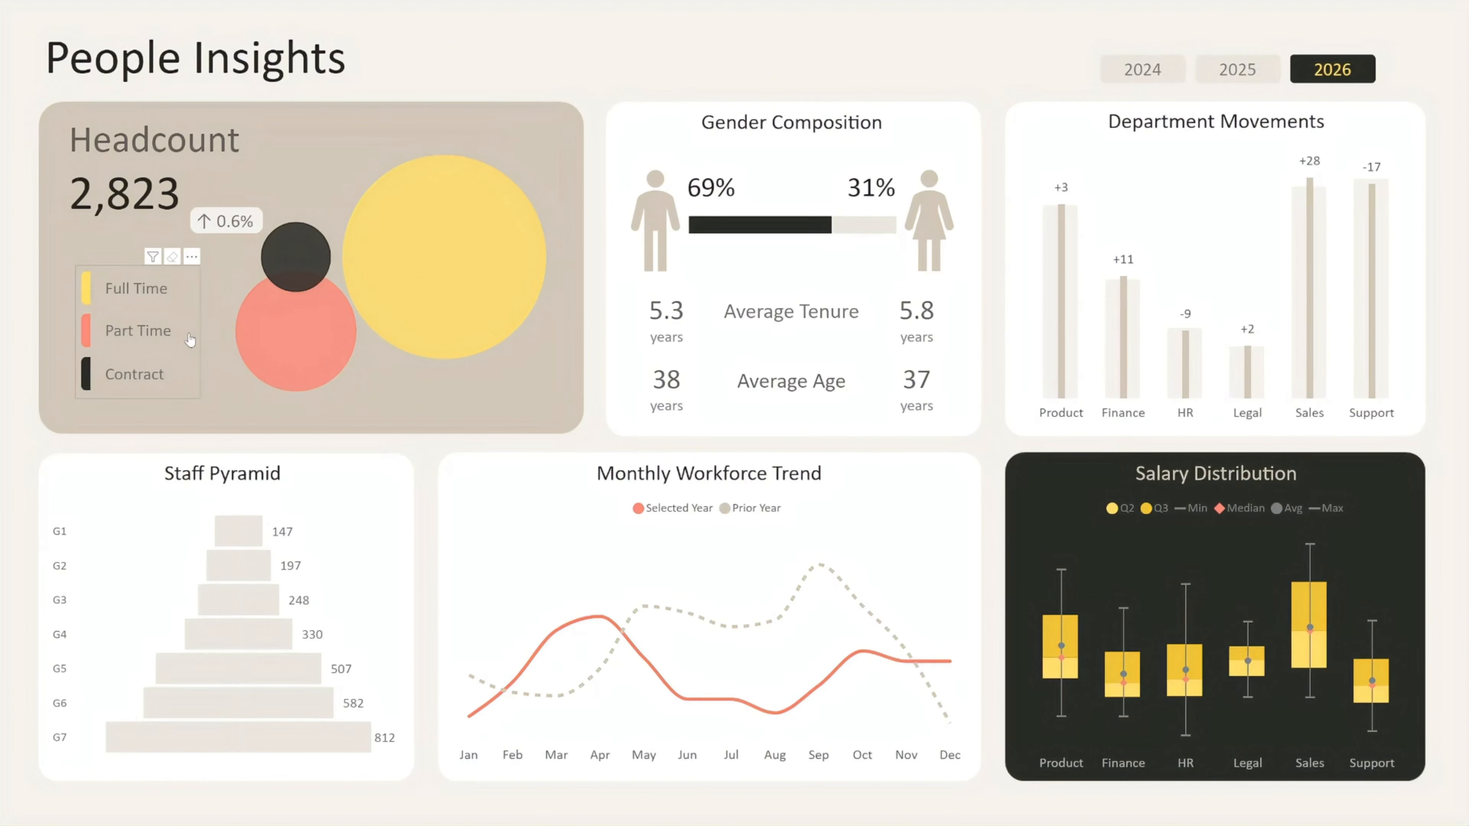
{"action": "left_click", "coordinate": [175, 341]}
{"action": "left_click", "coordinate": [175, 342]}
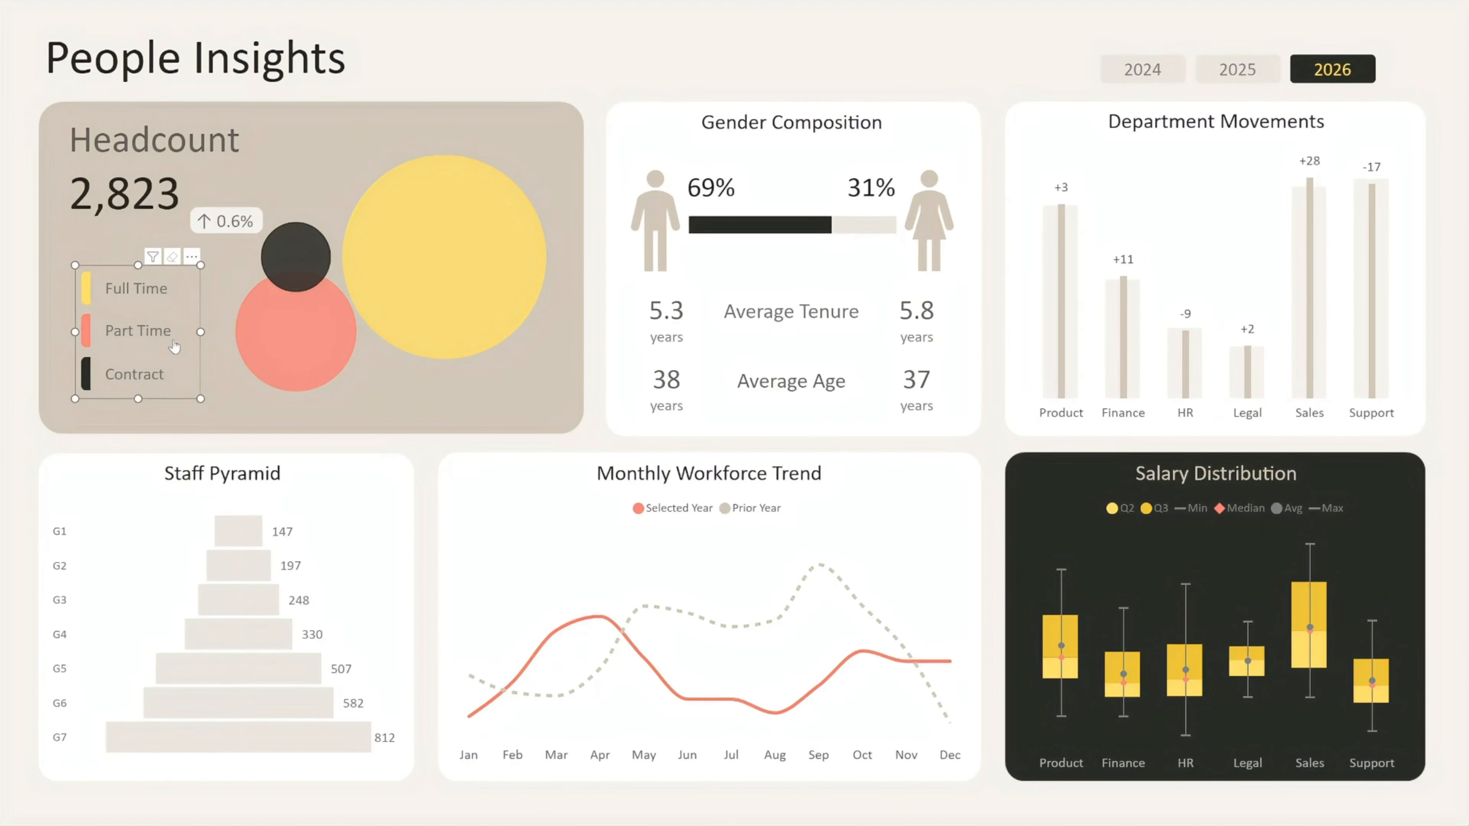
{"action": "left_click", "coordinate": [177, 407]}
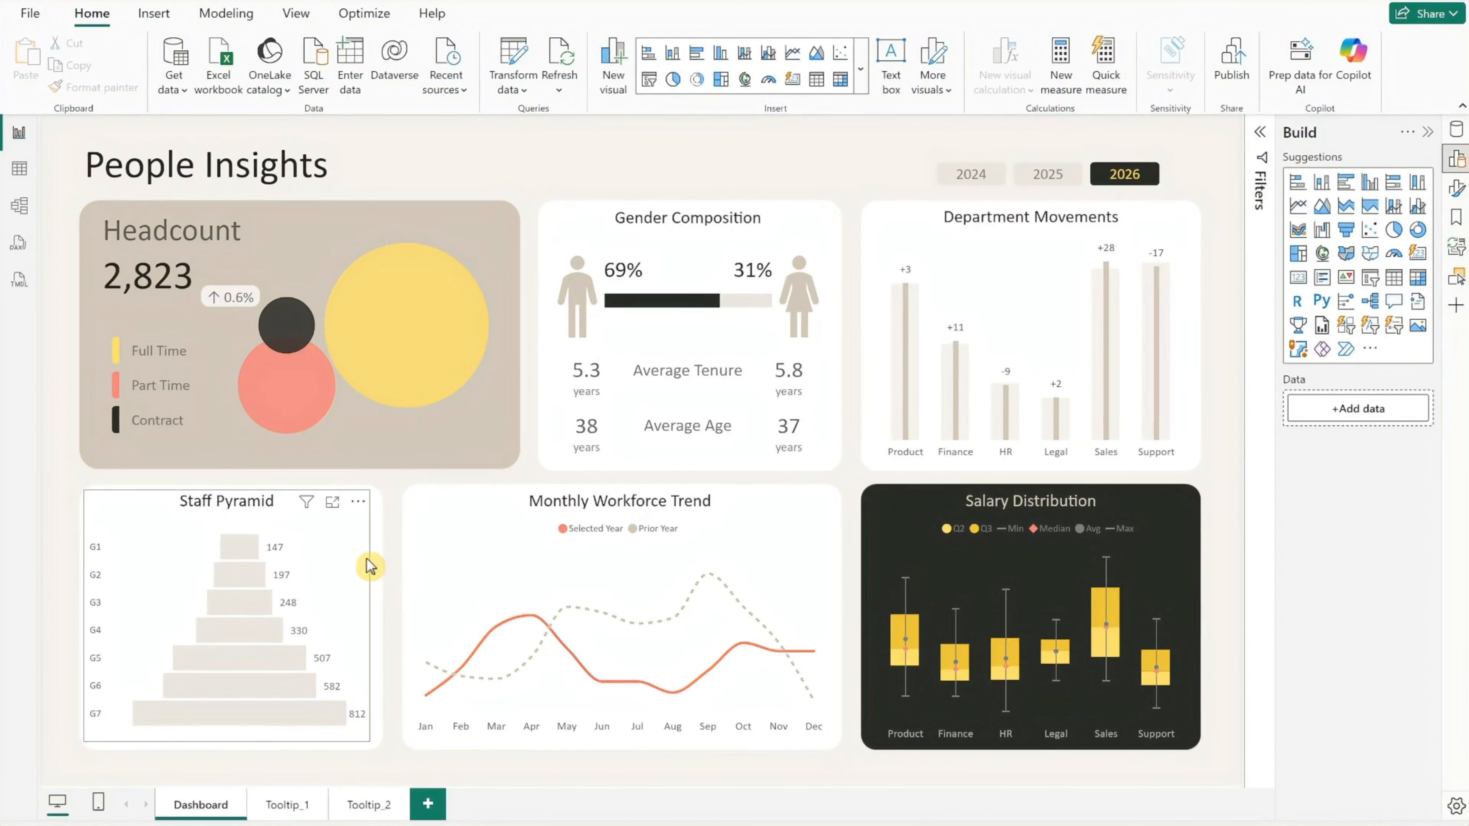
Delete the existing Staff Pyramid chart from the Dashboard page
{"action": "left_click", "coordinate": [370, 566]}
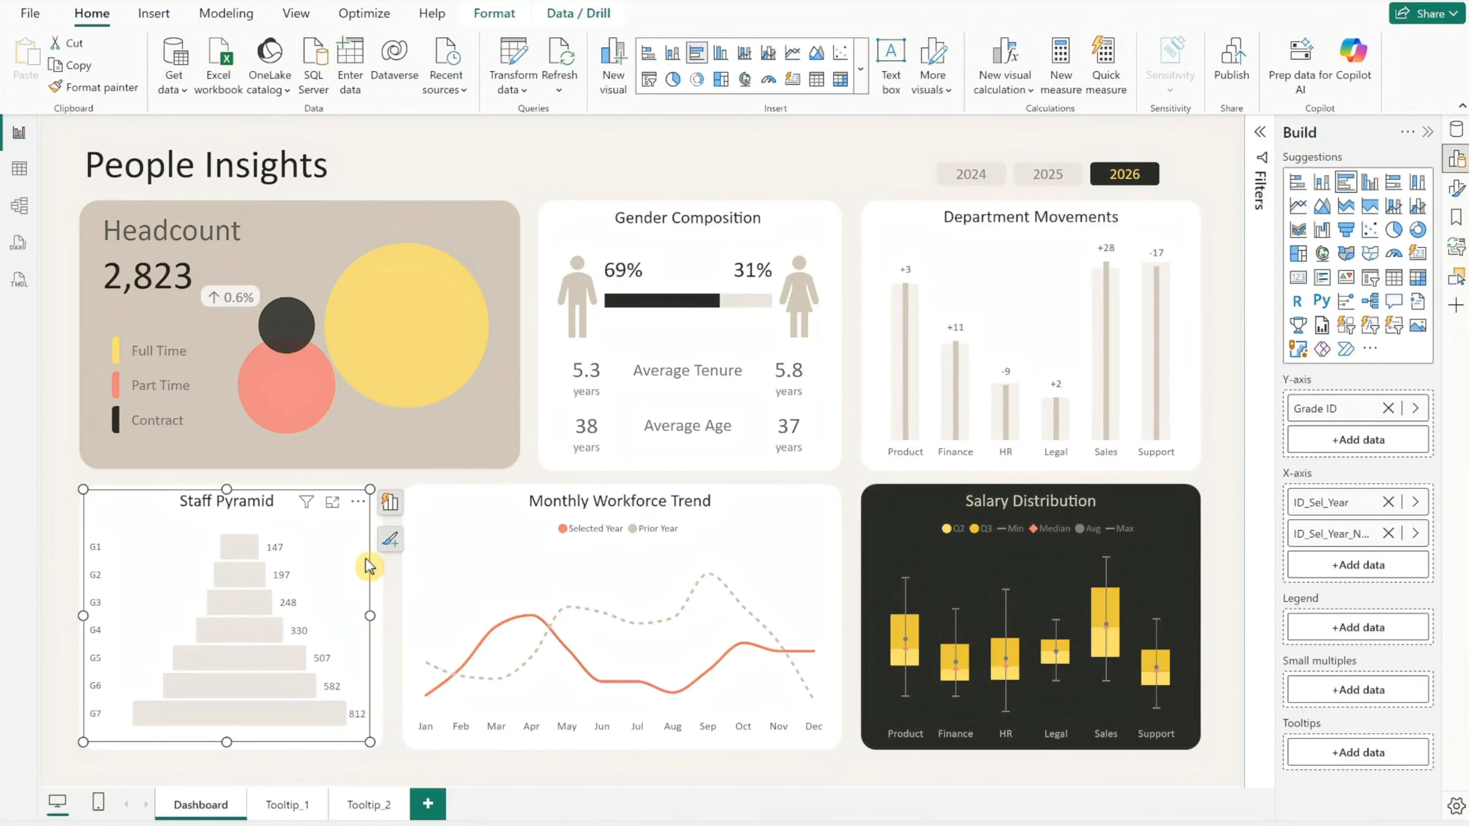
{"action": "key", "text": "Delete"}
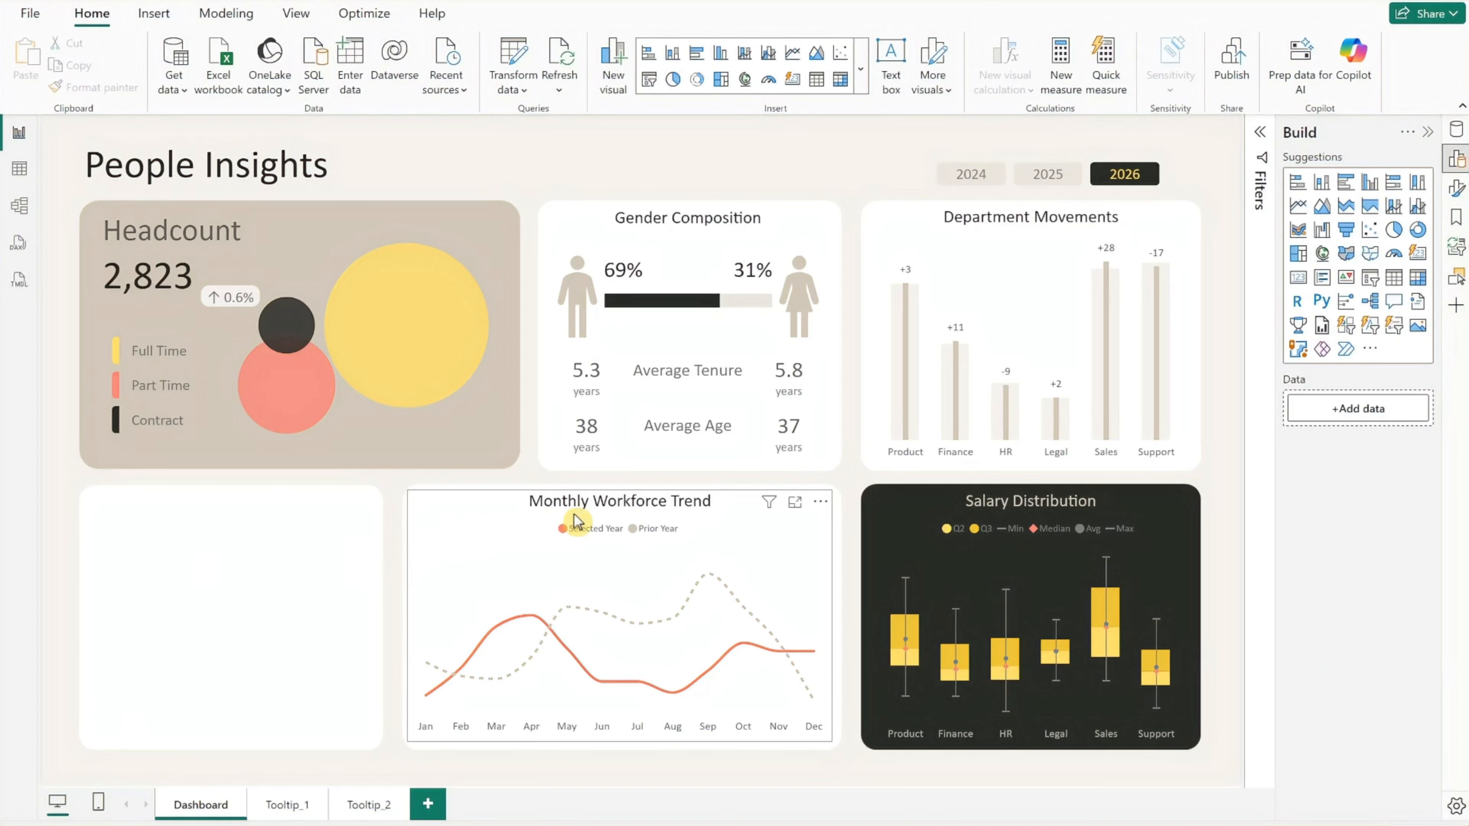
Insert a clustered bar chart in the emptied card with Grade ID from the Grade table on the Y-axis
{"action": "left_click", "coordinate": [1343, 188]}
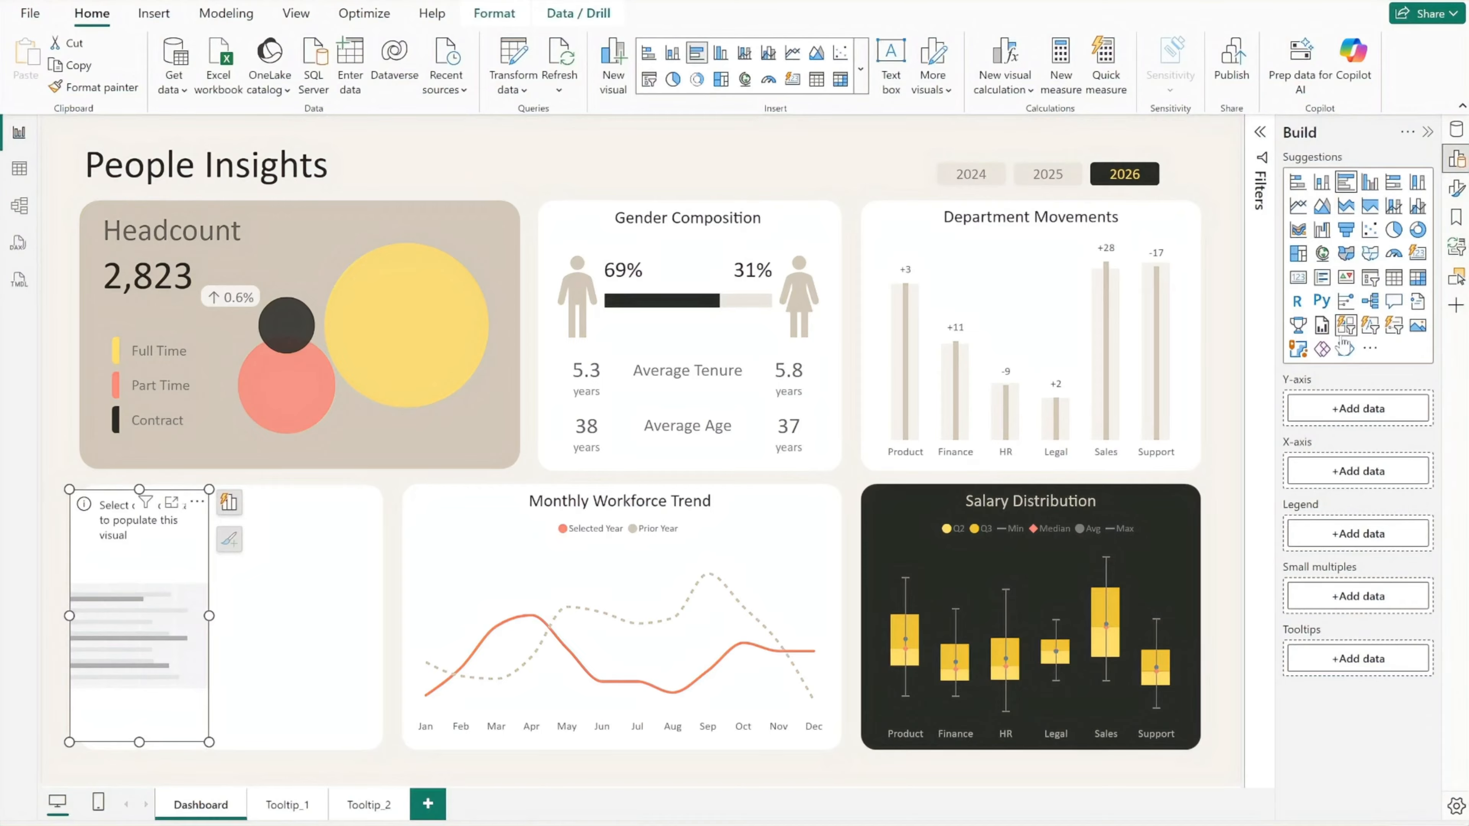
{"action": "left_click", "coordinate": [1340, 408]}
{"action": "type", "text": "gra"}
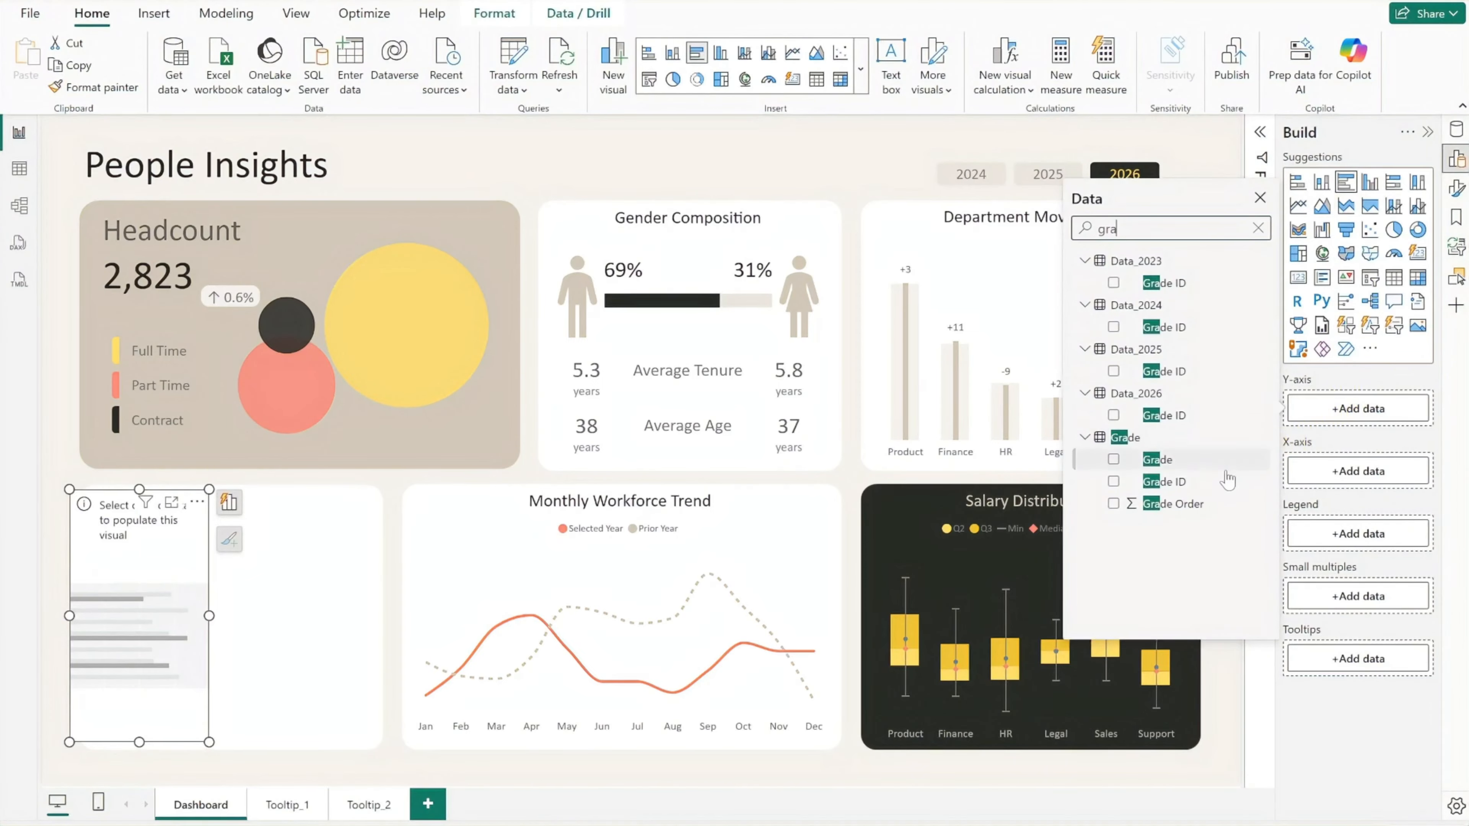
{"action": "left_click", "coordinate": [1211, 484]}
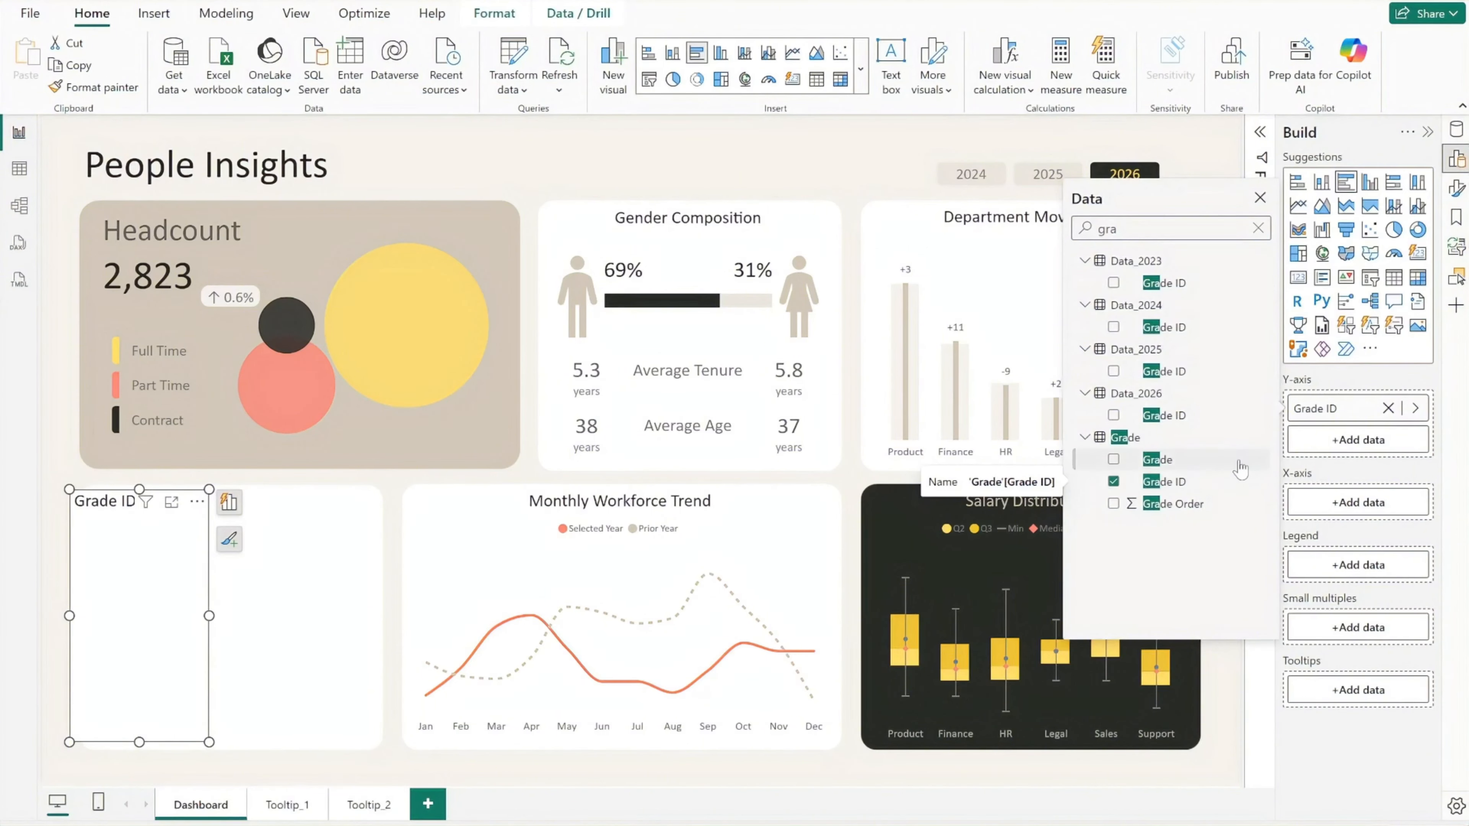
Review the formula of the ID_Sel_Year_Negative measure in the Measure Table
{"action": "left_click", "coordinate": [1457, 135]}
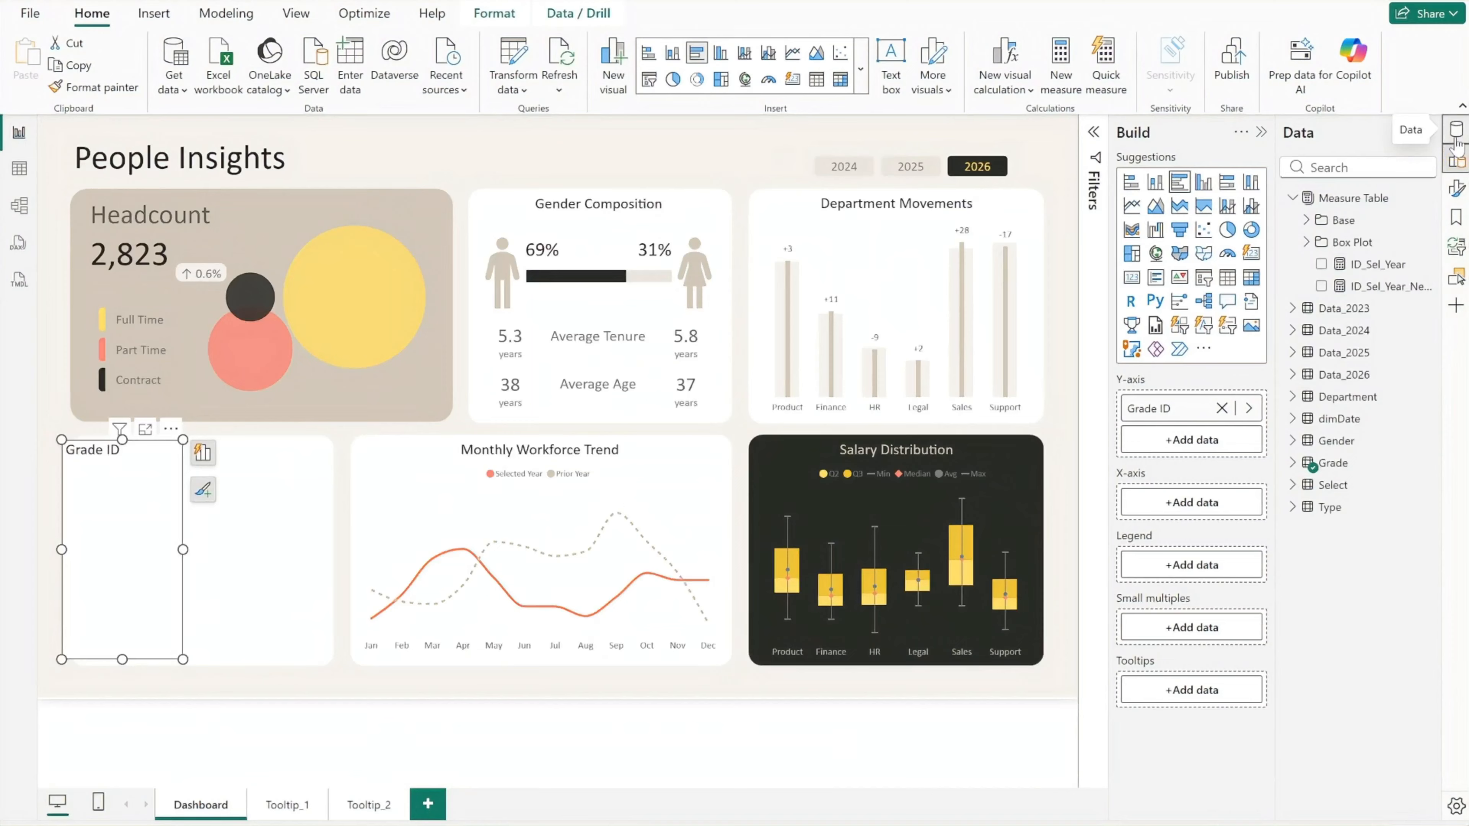
{"action": "left_click", "coordinate": [1403, 292]}
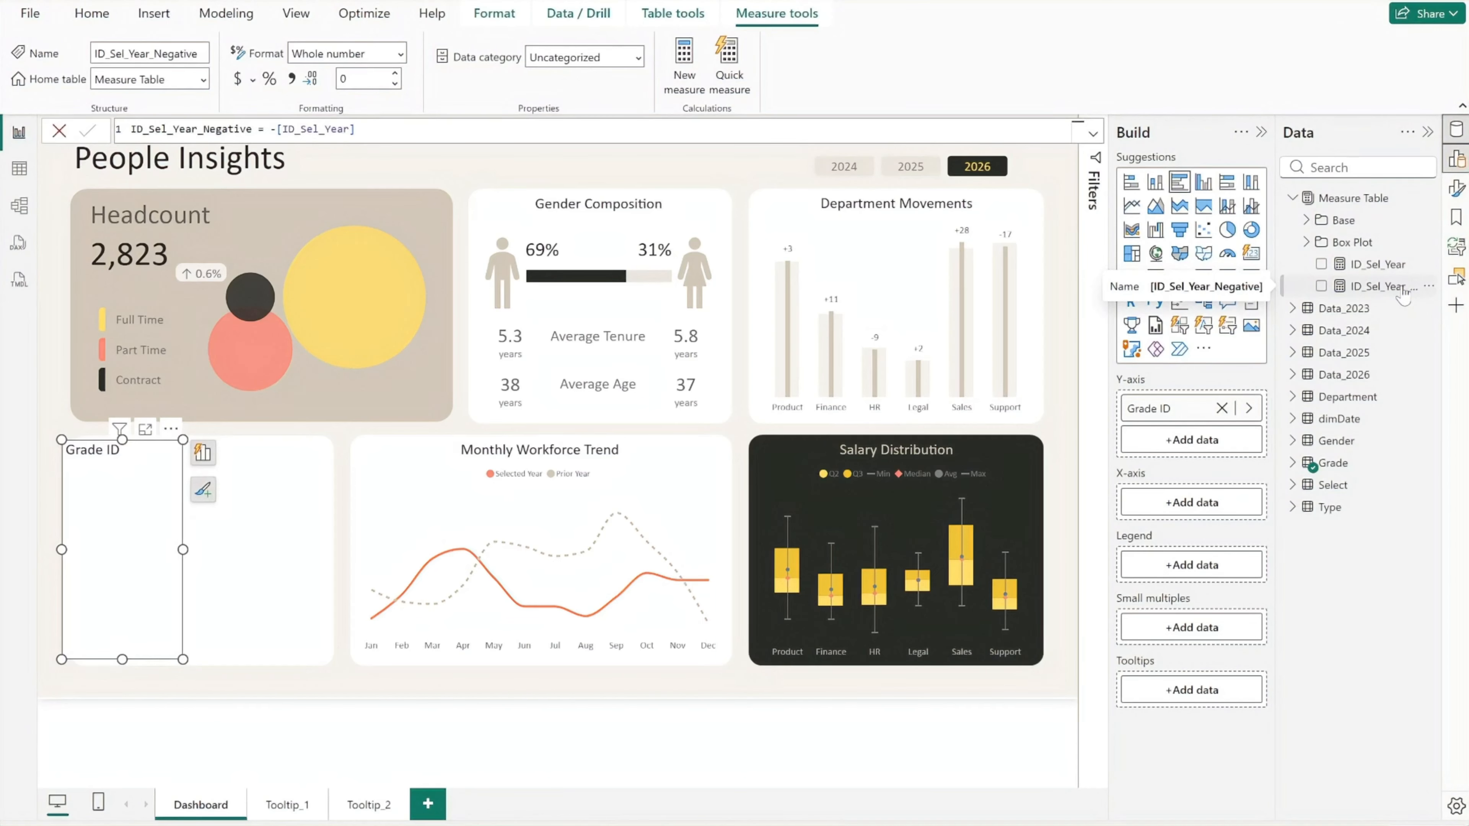
{"action": "left_click", "coordinate": [1403, 293]}
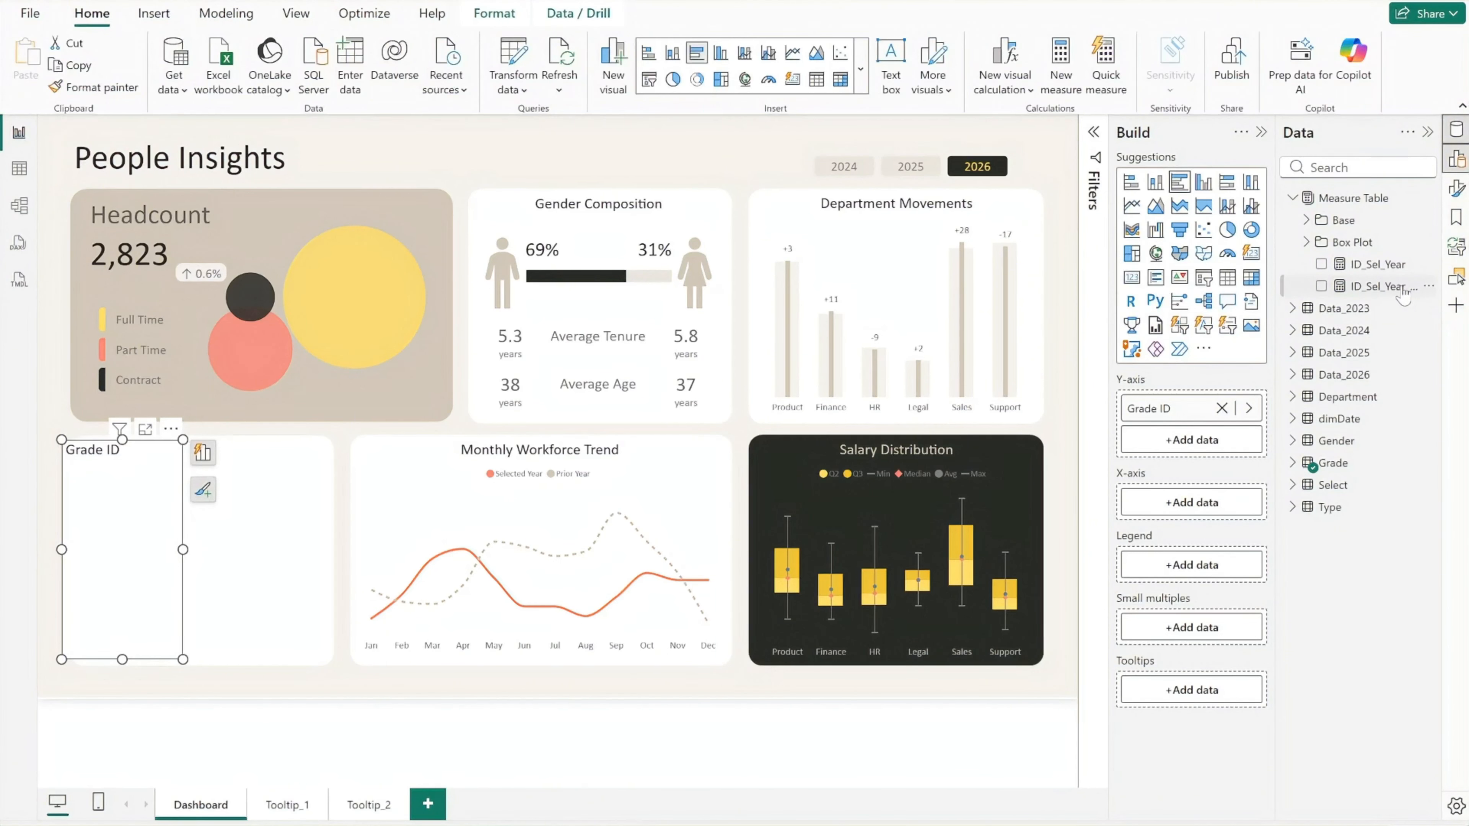
Add the ID_Sel_Year and ID_Sel_Year_Negative measures to the bar chart's X-axis
{"action": "left_click", "coordinate": [1219, 503]}
{"action": "type", "text": "sel"}
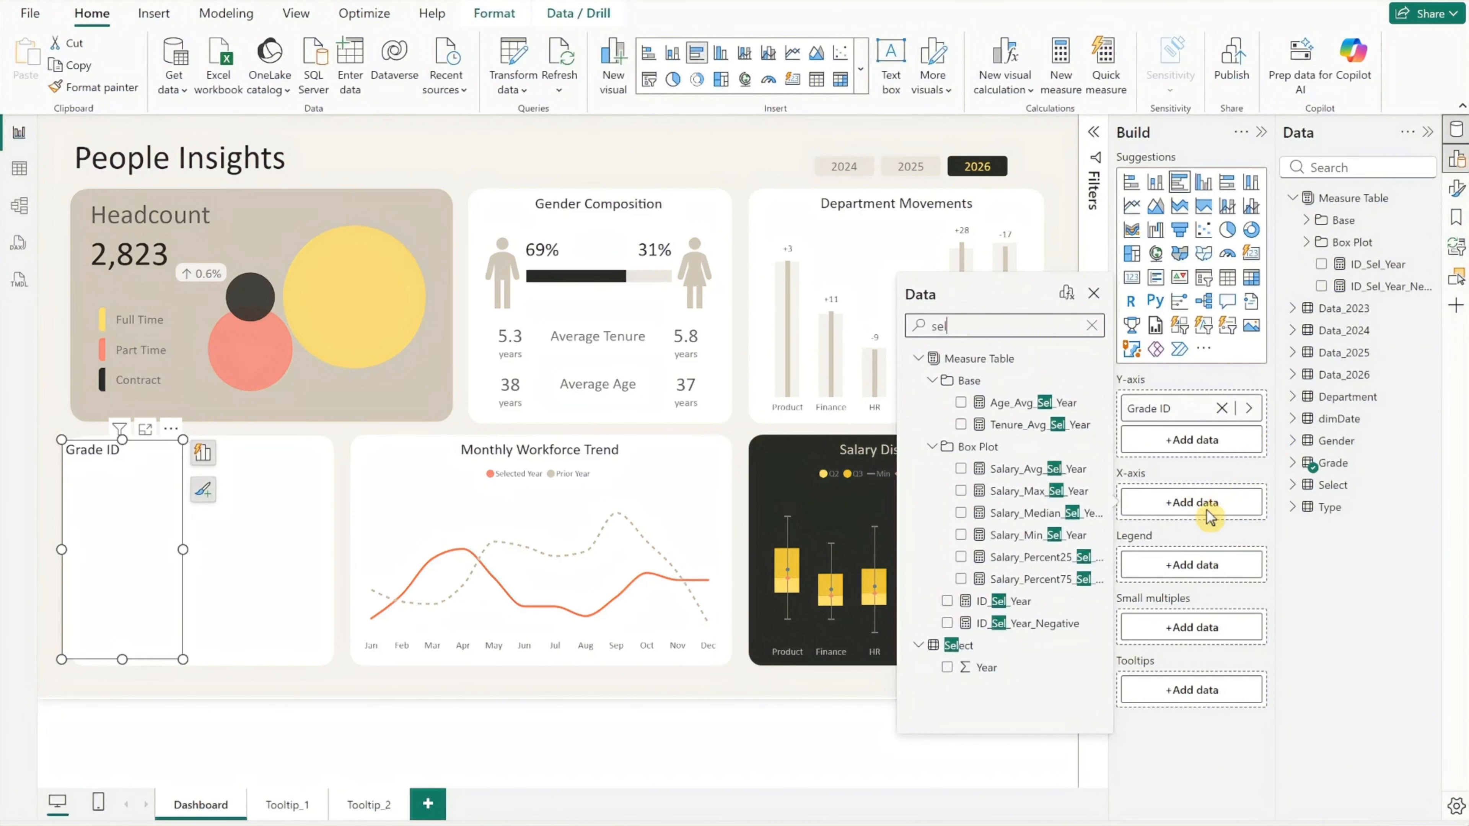
{"action": "left_click", "coordinate": [1078, 604]}
{"action": "left_click", "coordinate": [1158, 535]}
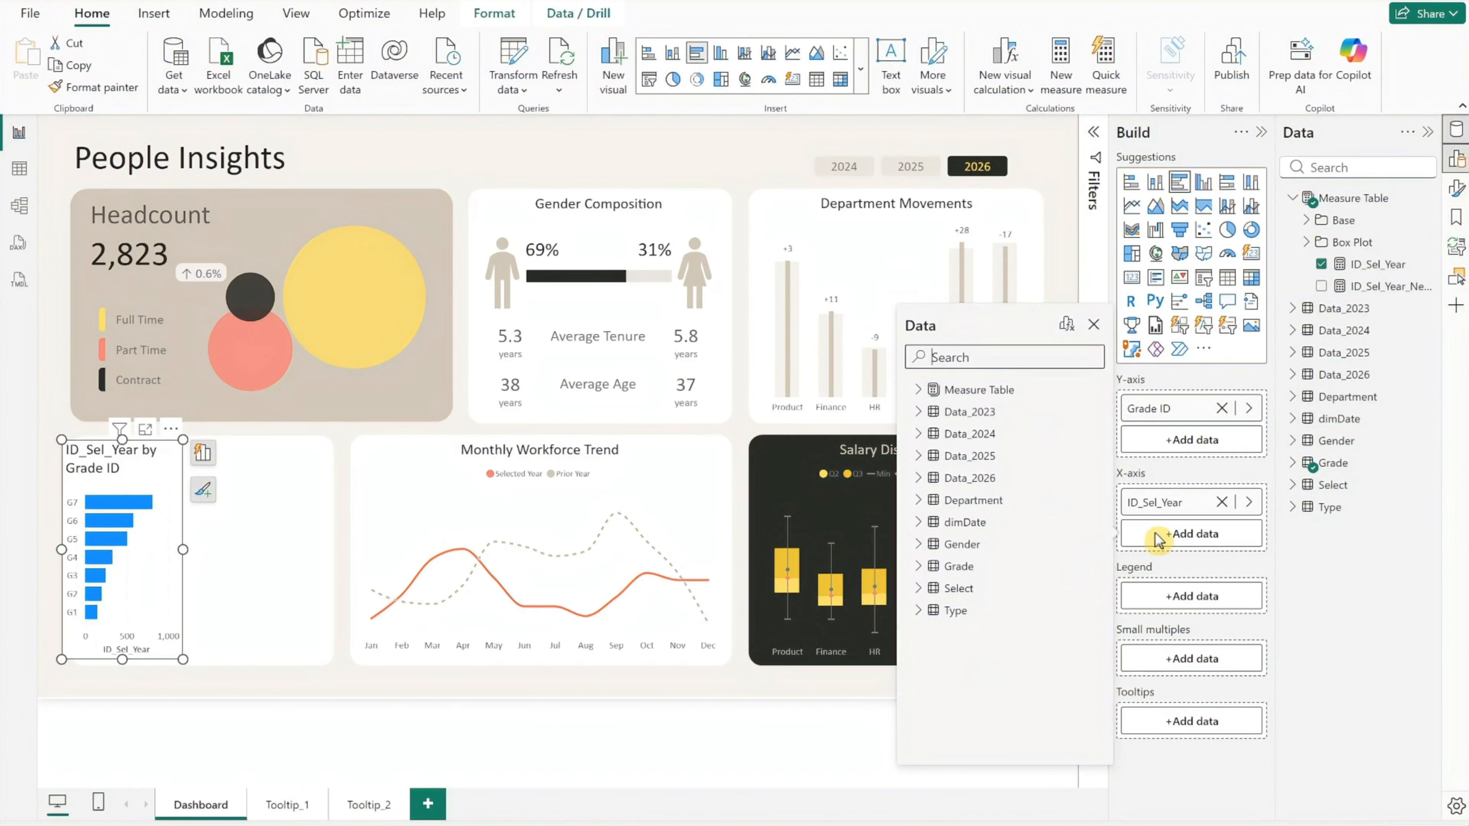
{"action": "left_click", "coordinate": [1068, 655]}
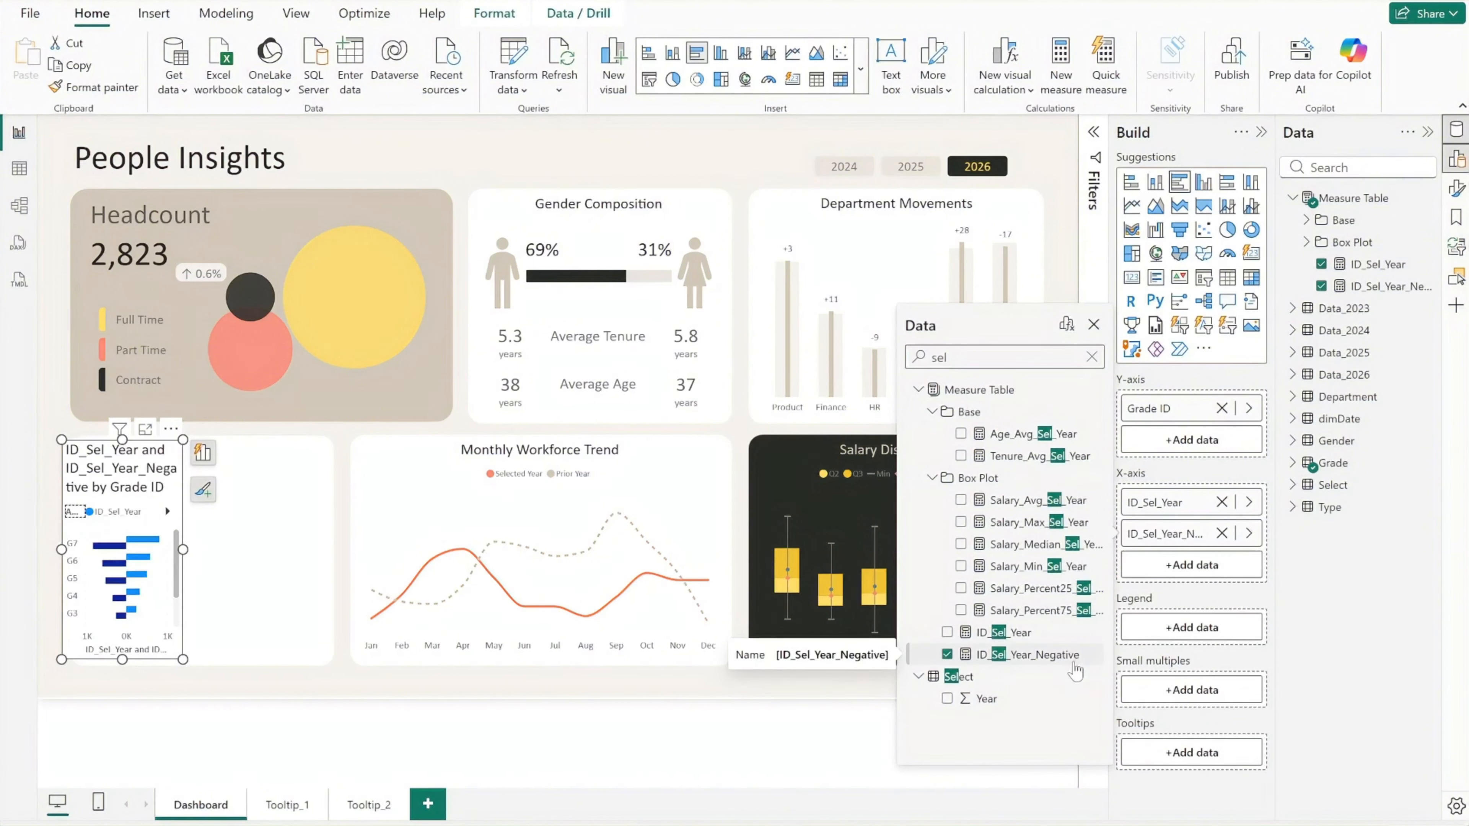
{"action": "left_click", "coordinate": [1456, 130]}
{"action": "left_click", "coordinate": [1456, 159]}
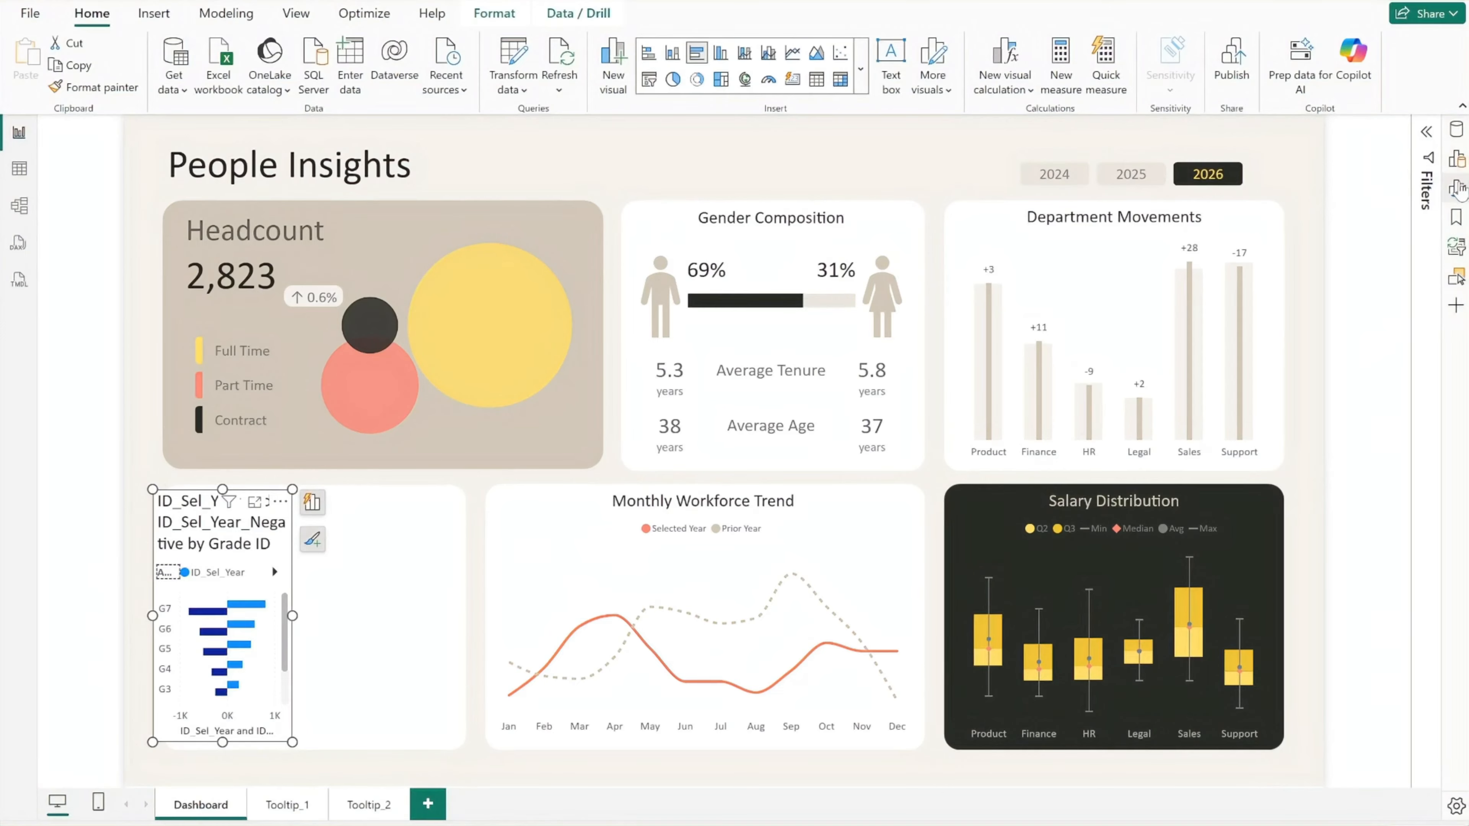
Set the bar chart's horizontal position to 44 and width to 307, and turn off its background
{"action": "left_click", "coordinate": [1457, 190]}
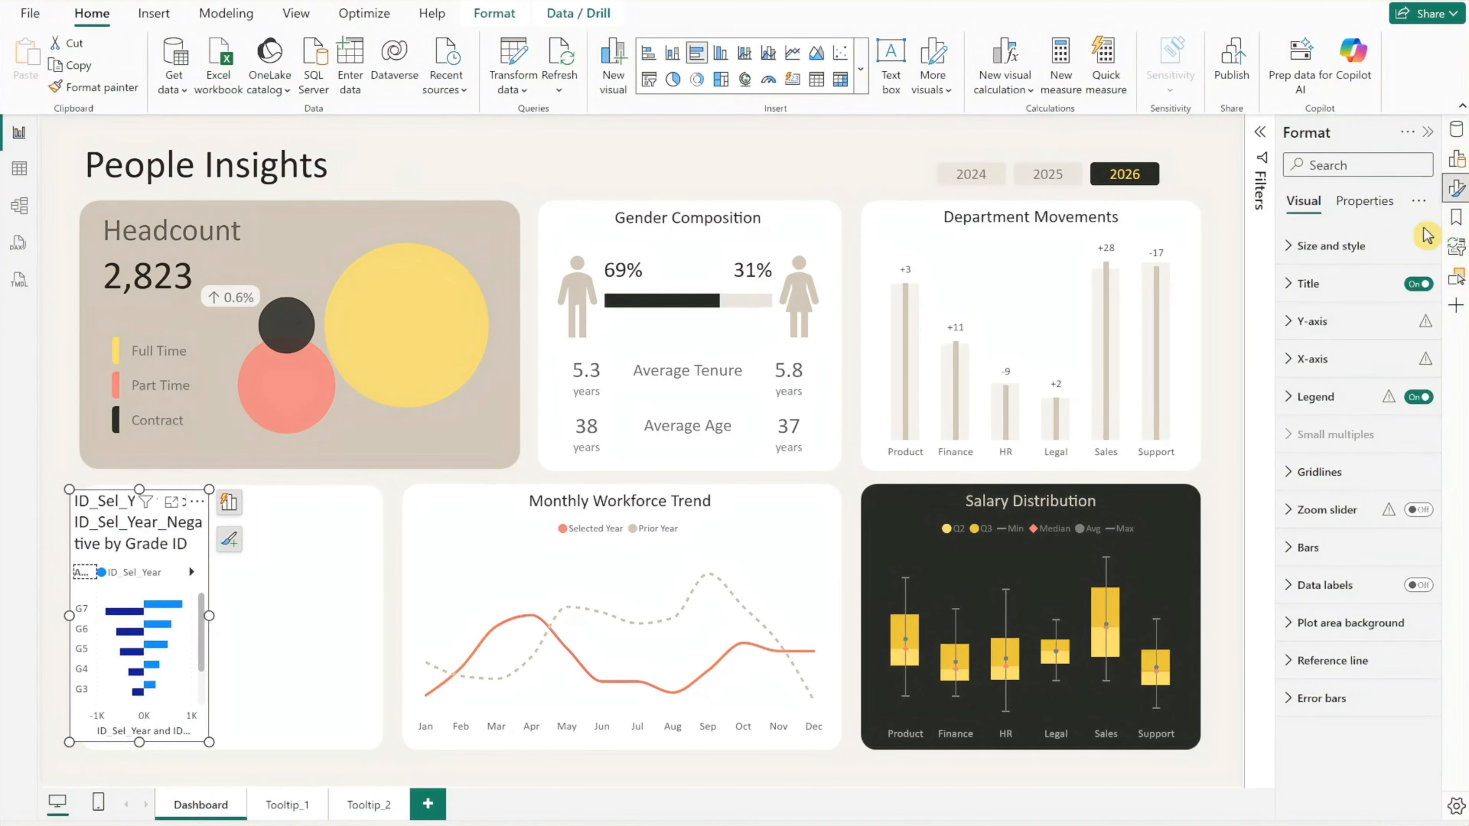
{"action": "left_click", "coordinate": [1330, 245]}
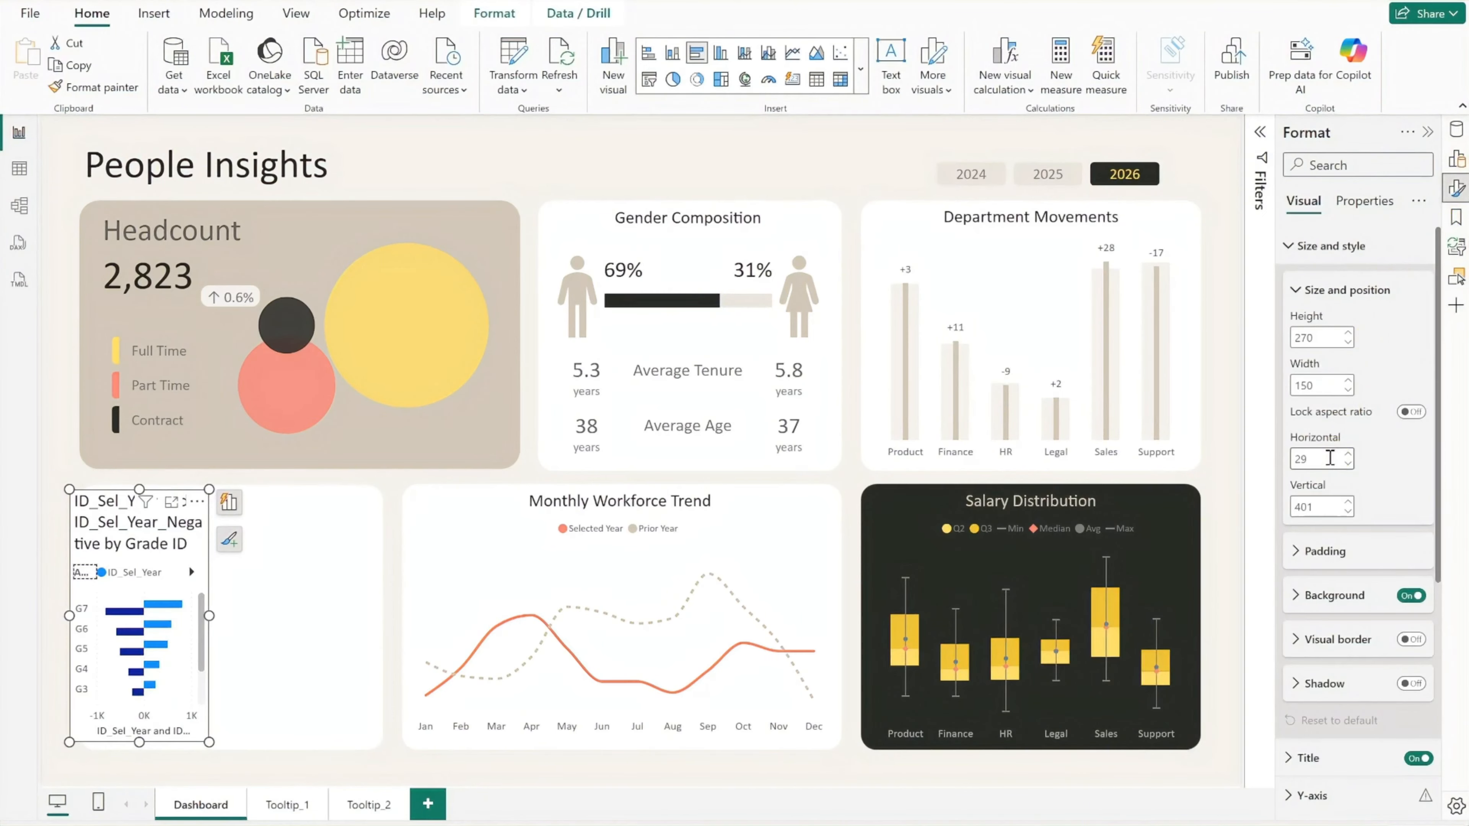
{"action": "type", "text": "44"}
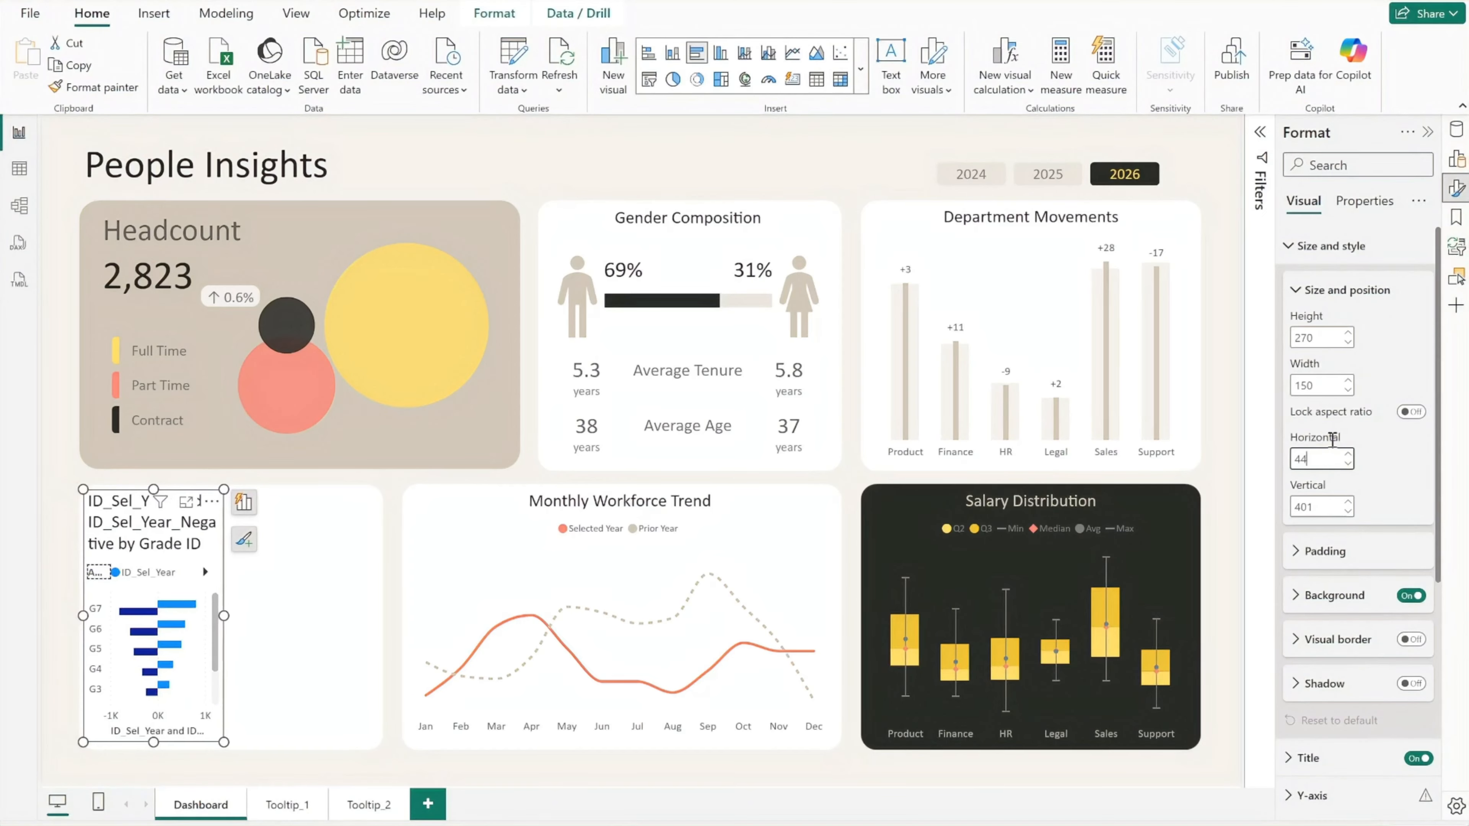
{"action": "left_click", "coordinate": [1337, 386]}
{"action": "type", "text": "307"}
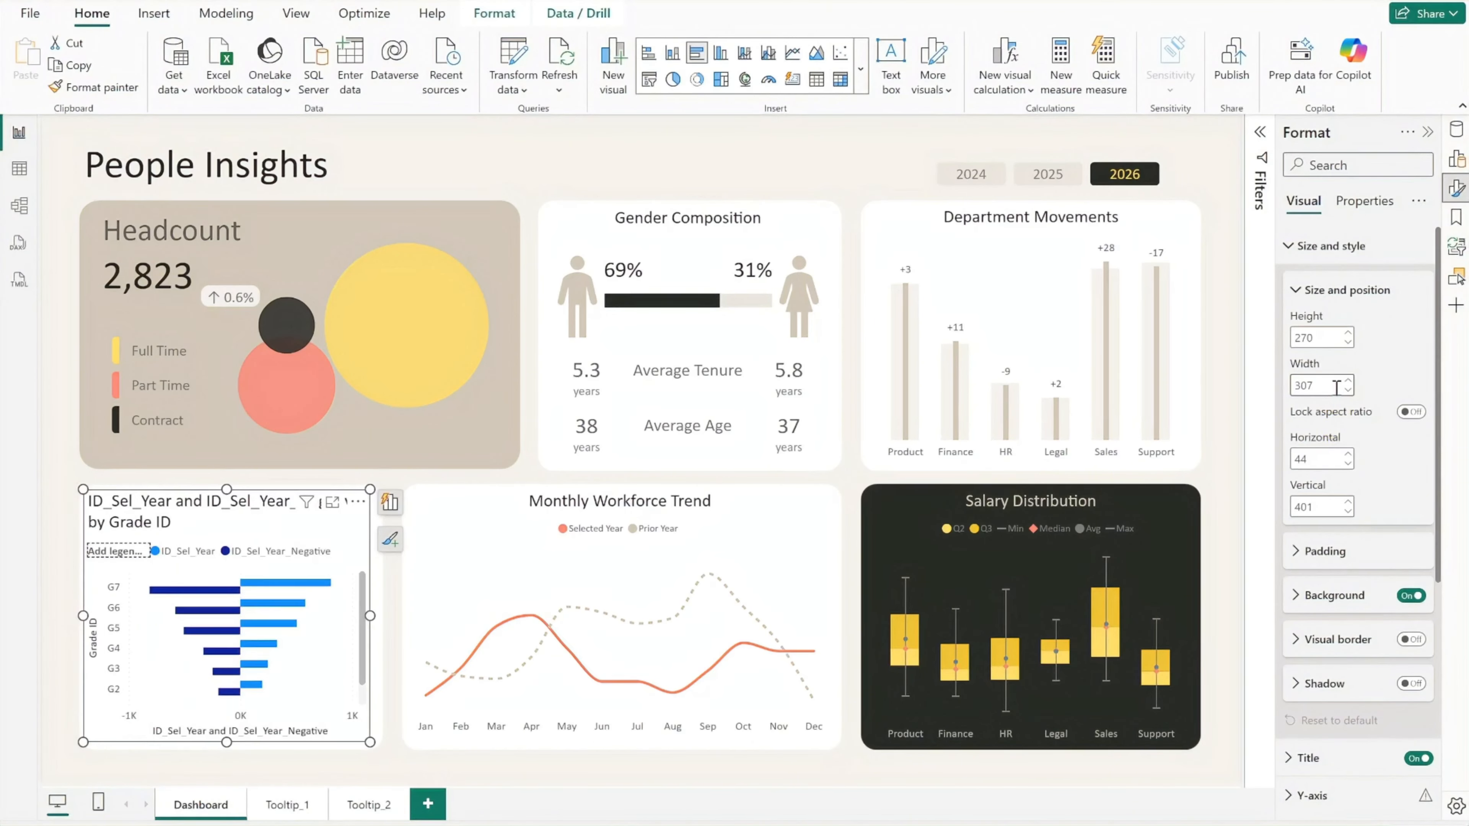
{"action": "left_click", "coordinate": [1411, 596]}
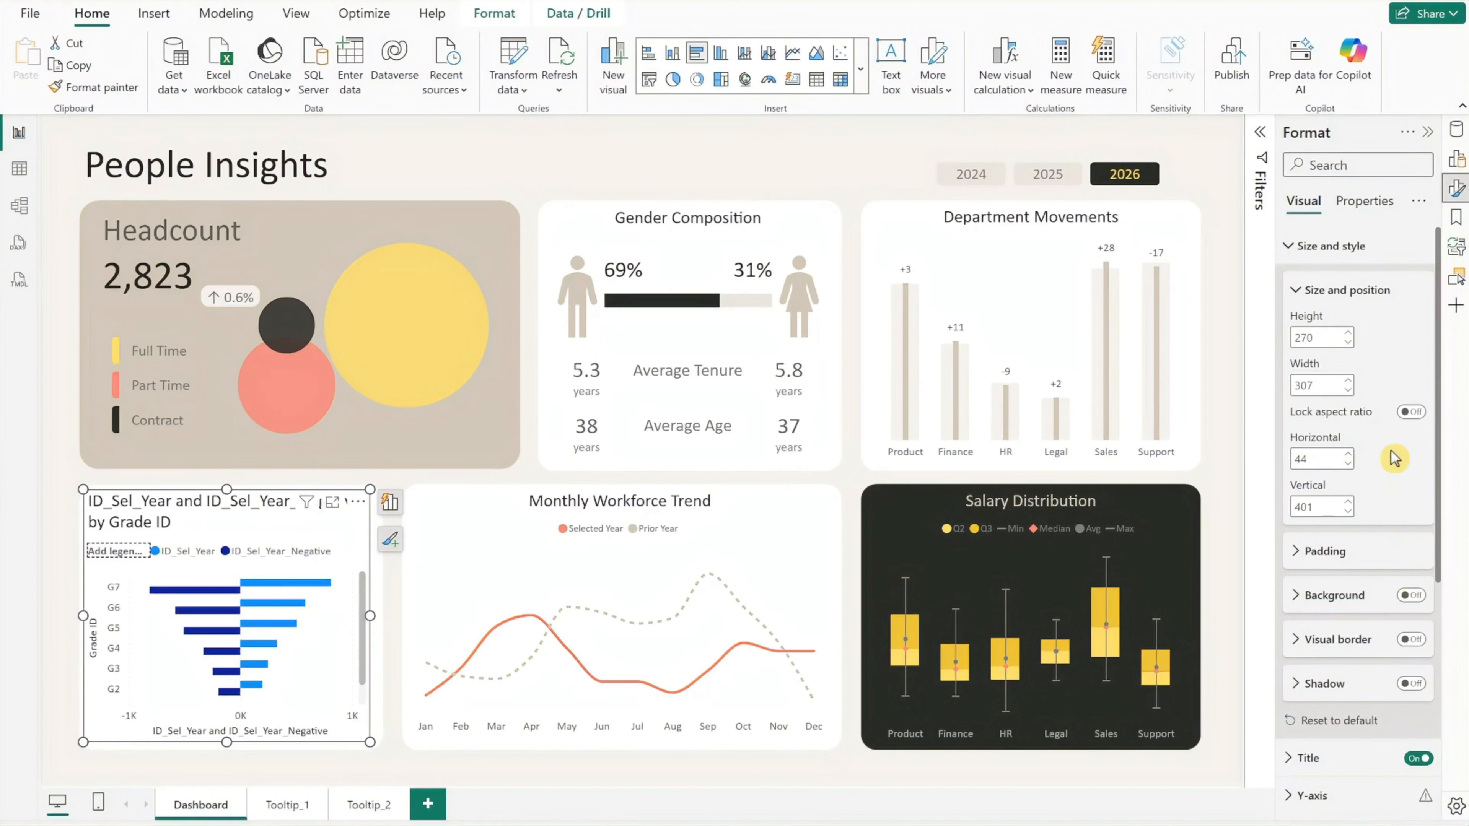
{"action": "left_click", "coordinate": [1351, 252]}
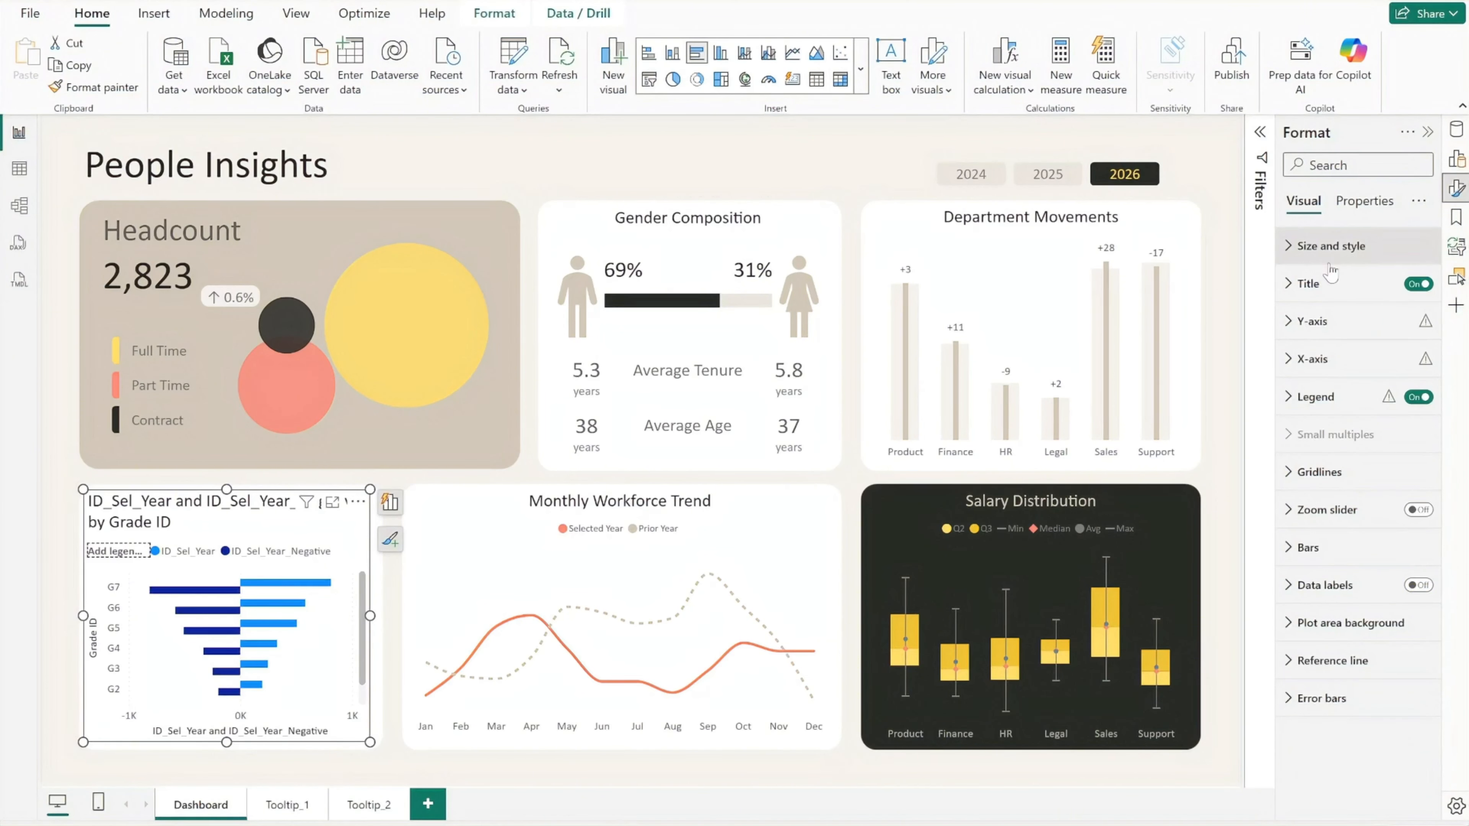
Change the bar chart's title to "Staff Pyramid" and center it
{"action": "left_click", "coordinate": [1313, 283]}
{"action": "left_click_drag", "start_coordinate": [1297, 376], "coordinate": [1406, 387]}
{"action": "type", "text": "Staff Pyramid"}
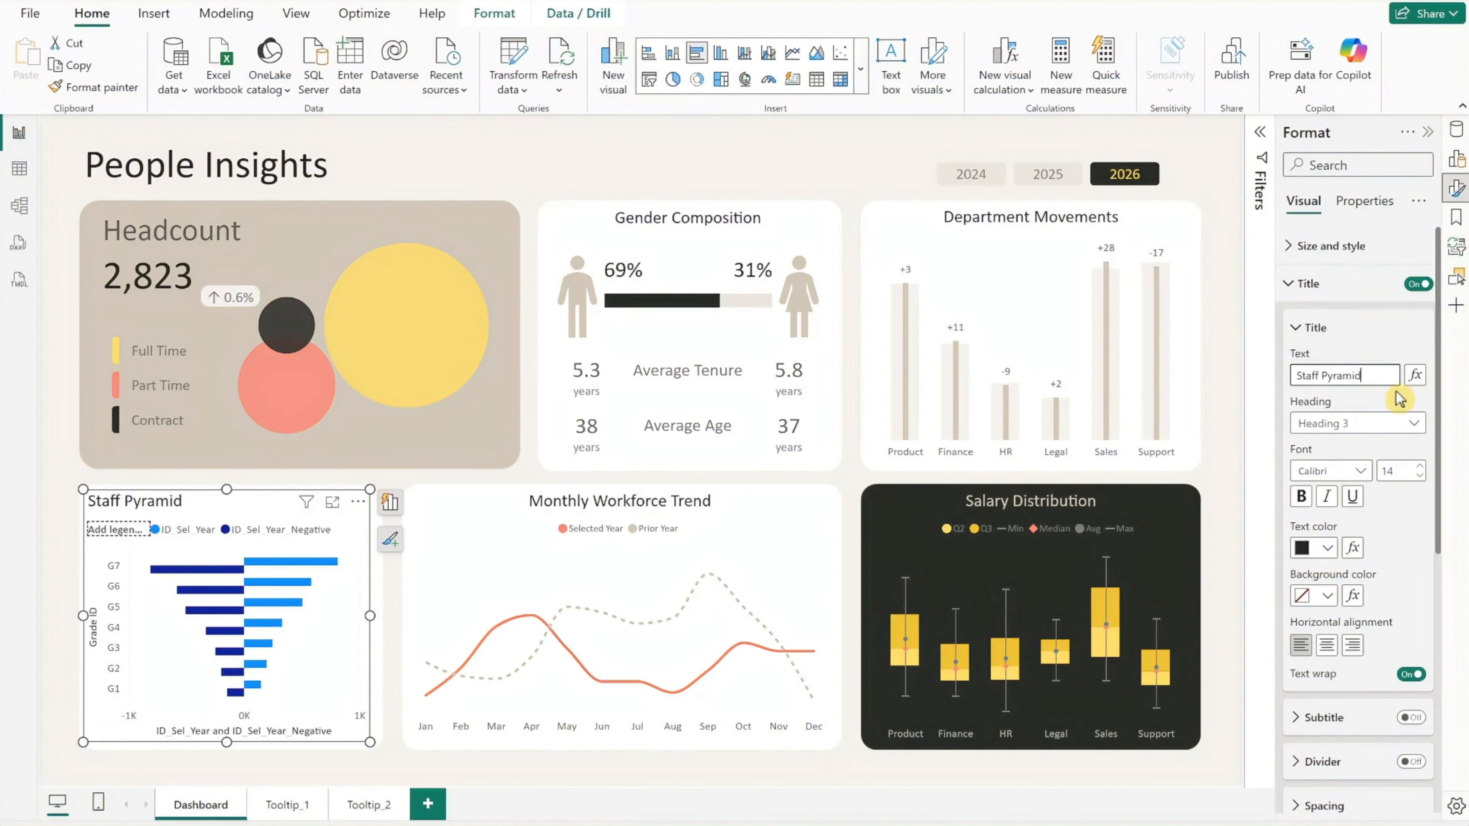
{"action": "left_click", "coordinate": [1326, 645]}
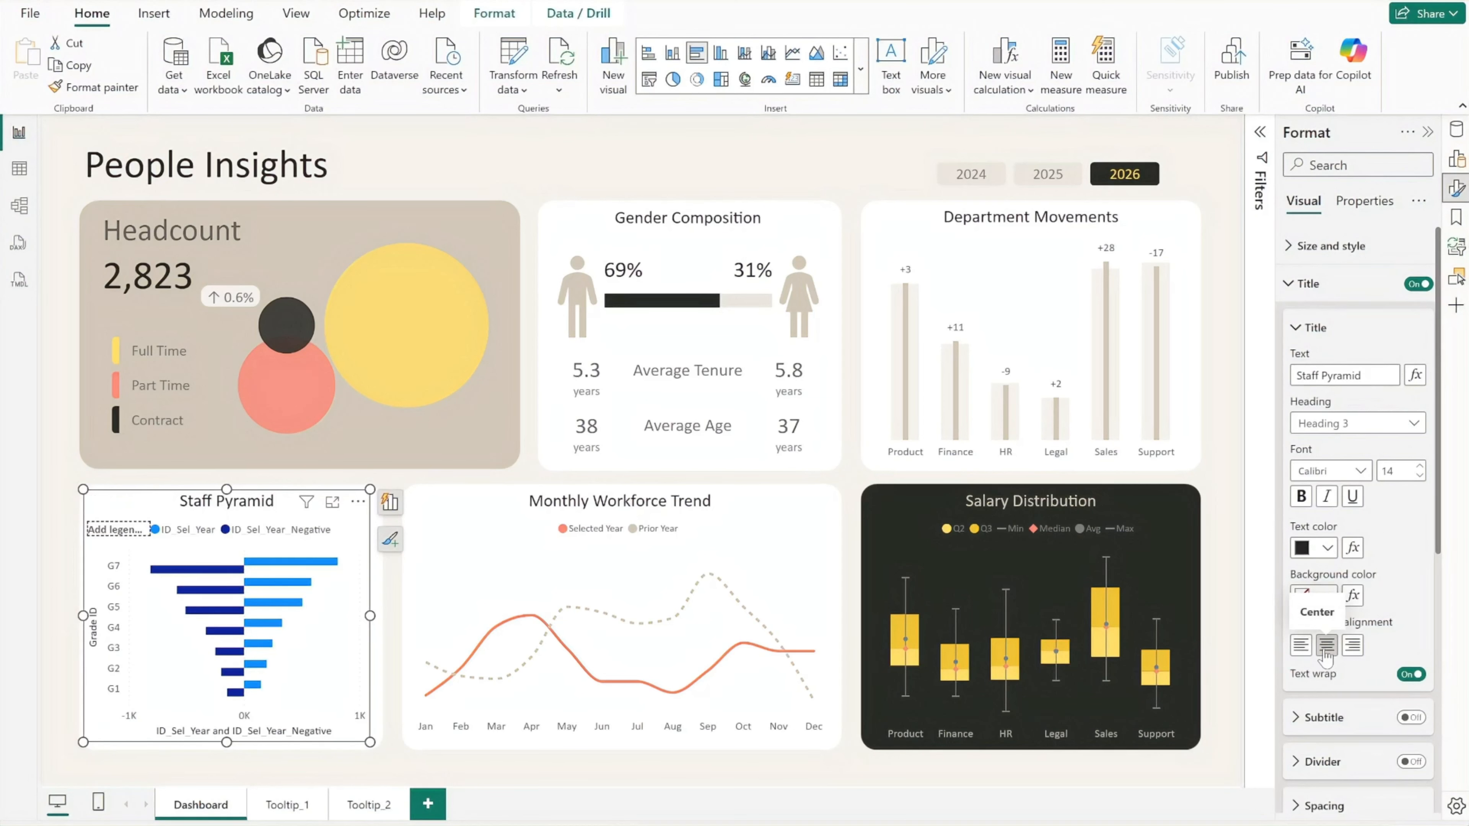
{"action": "left_click", "coordinate": [1315, 294]}
Set the Y-axis values' font size to 8 and turn off the Y-axis title
{"action": "left_click", "coordinate": [1312, 321]}
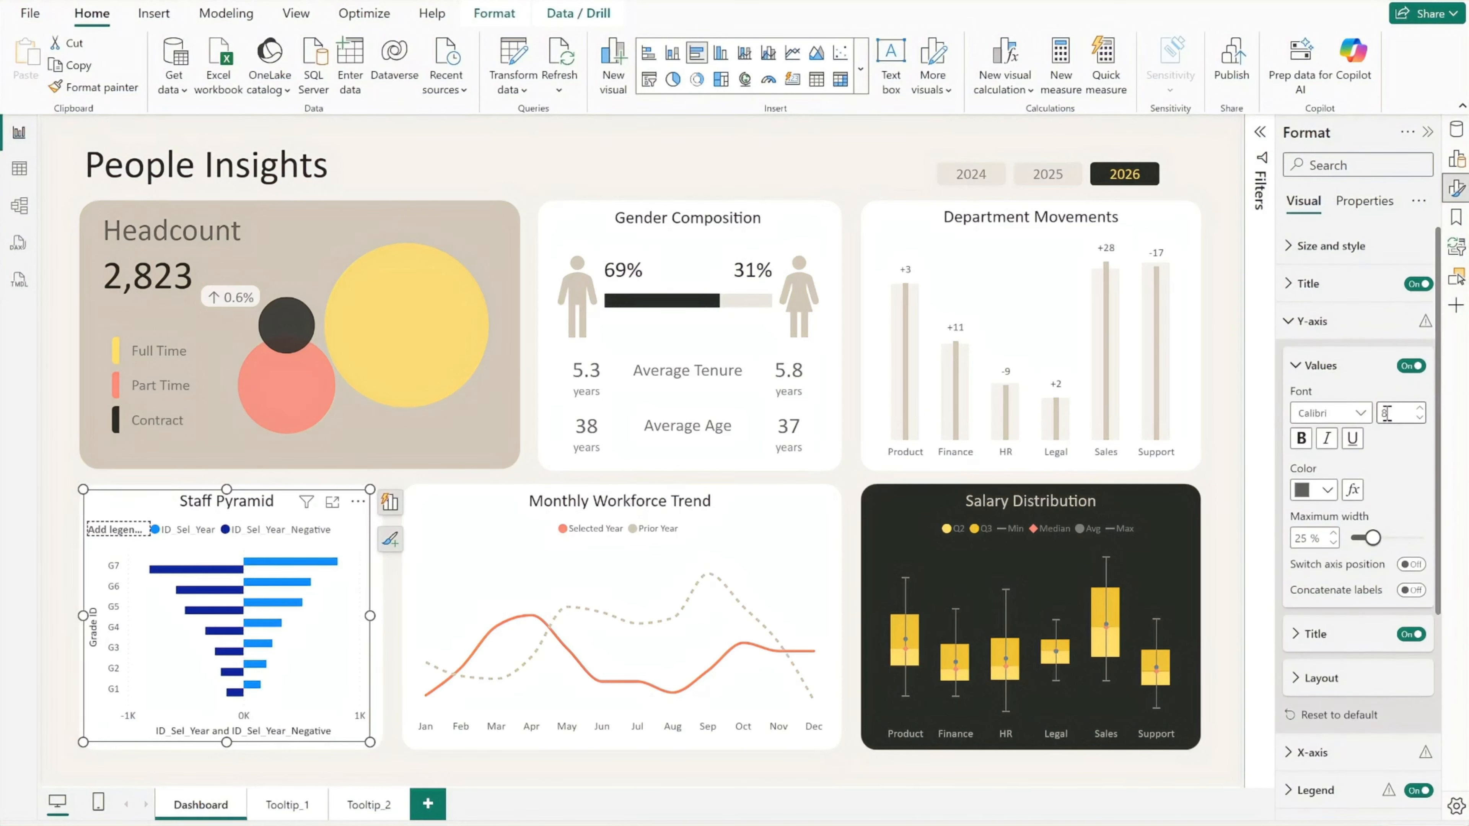
{"action": "type", "text": "8"}
{"action": "left_click", "coordinate": [1409, 635]}
{"action": "left_click", "coordinate": [1333, 322]}
Turn off the X-axis values and title as well as the legend of the Staff Pyramid chart
{"action": "left_click", "coordinate": [1327, 359]}
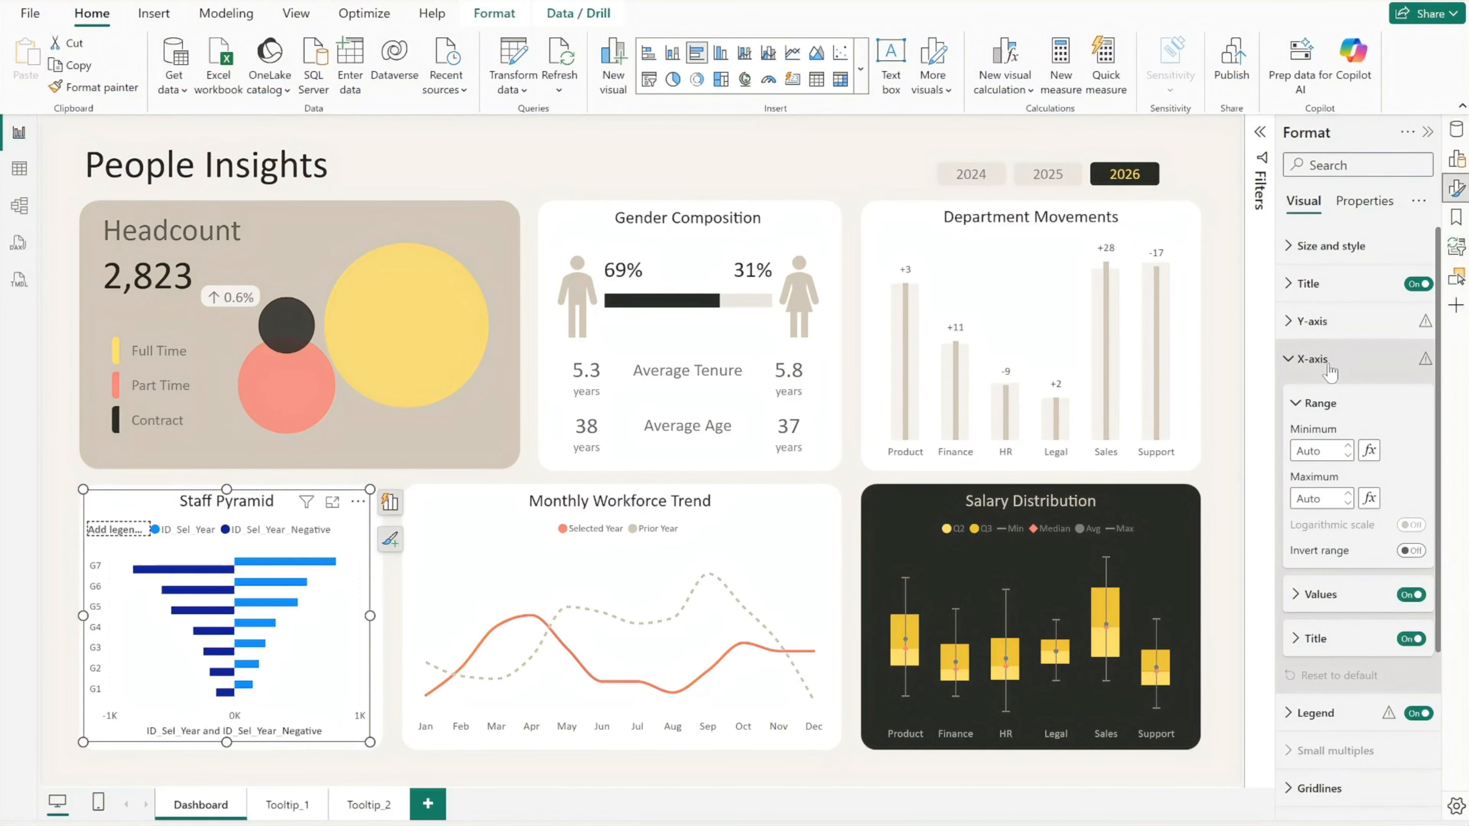
{"action": "left_click", "coordinate": [1411, 596]}
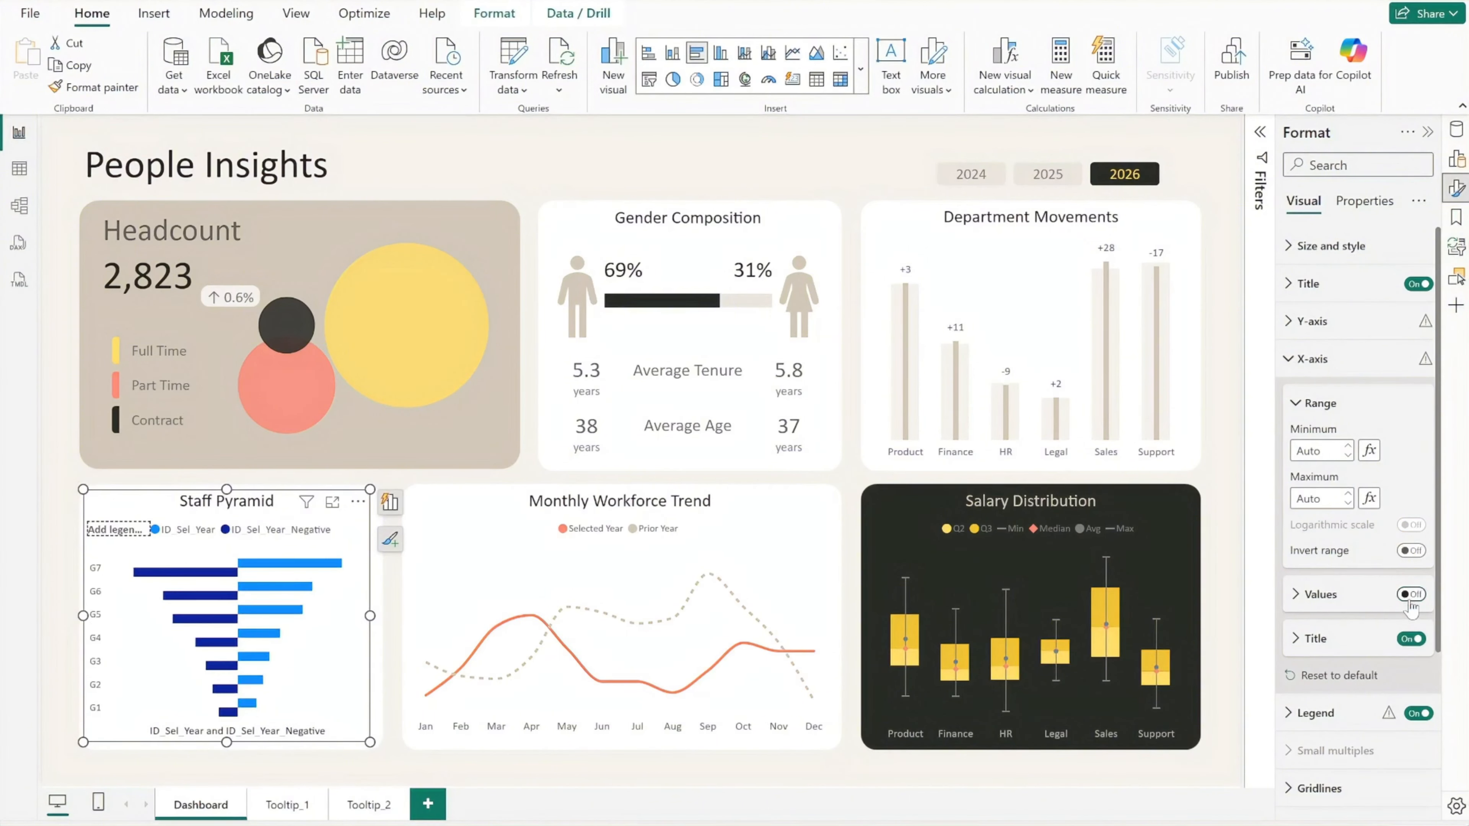
{"action": "left_click", "coordinate": [1411, 639]}
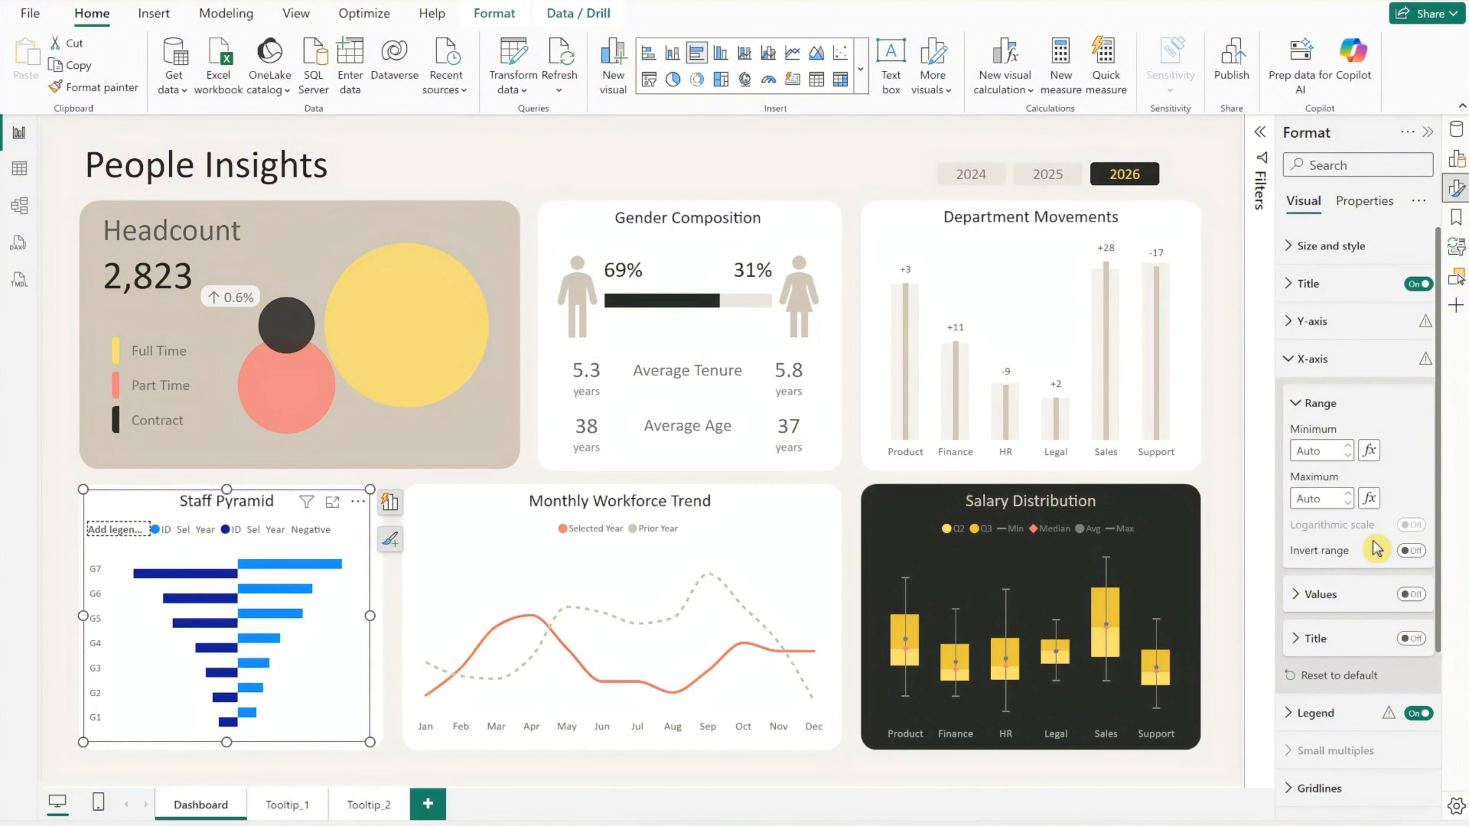
{"action": "left_click", "coordinate": [1317, 365]}
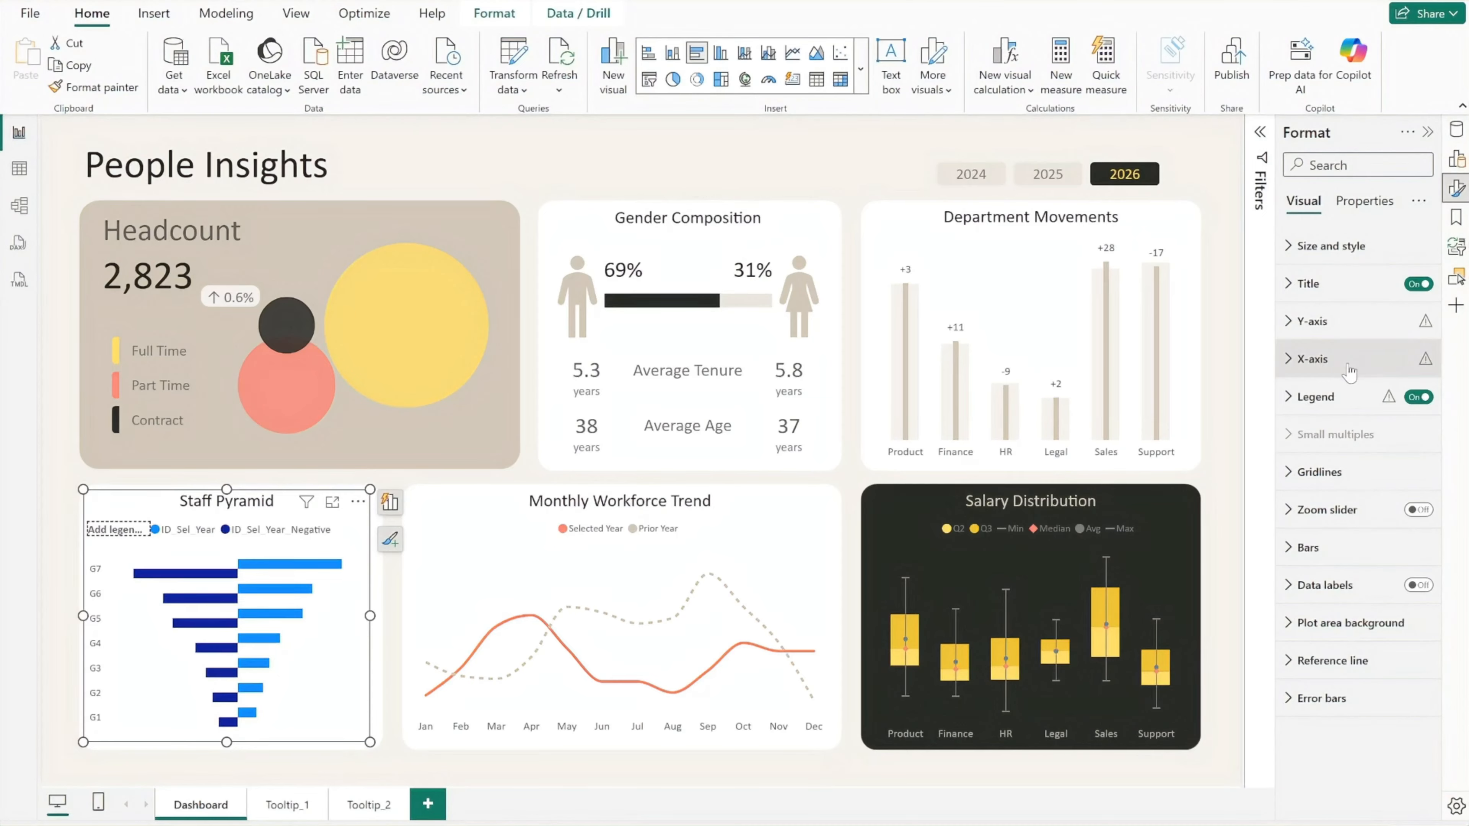
{"action": "left_click", "coordinate": [1416, 398]}
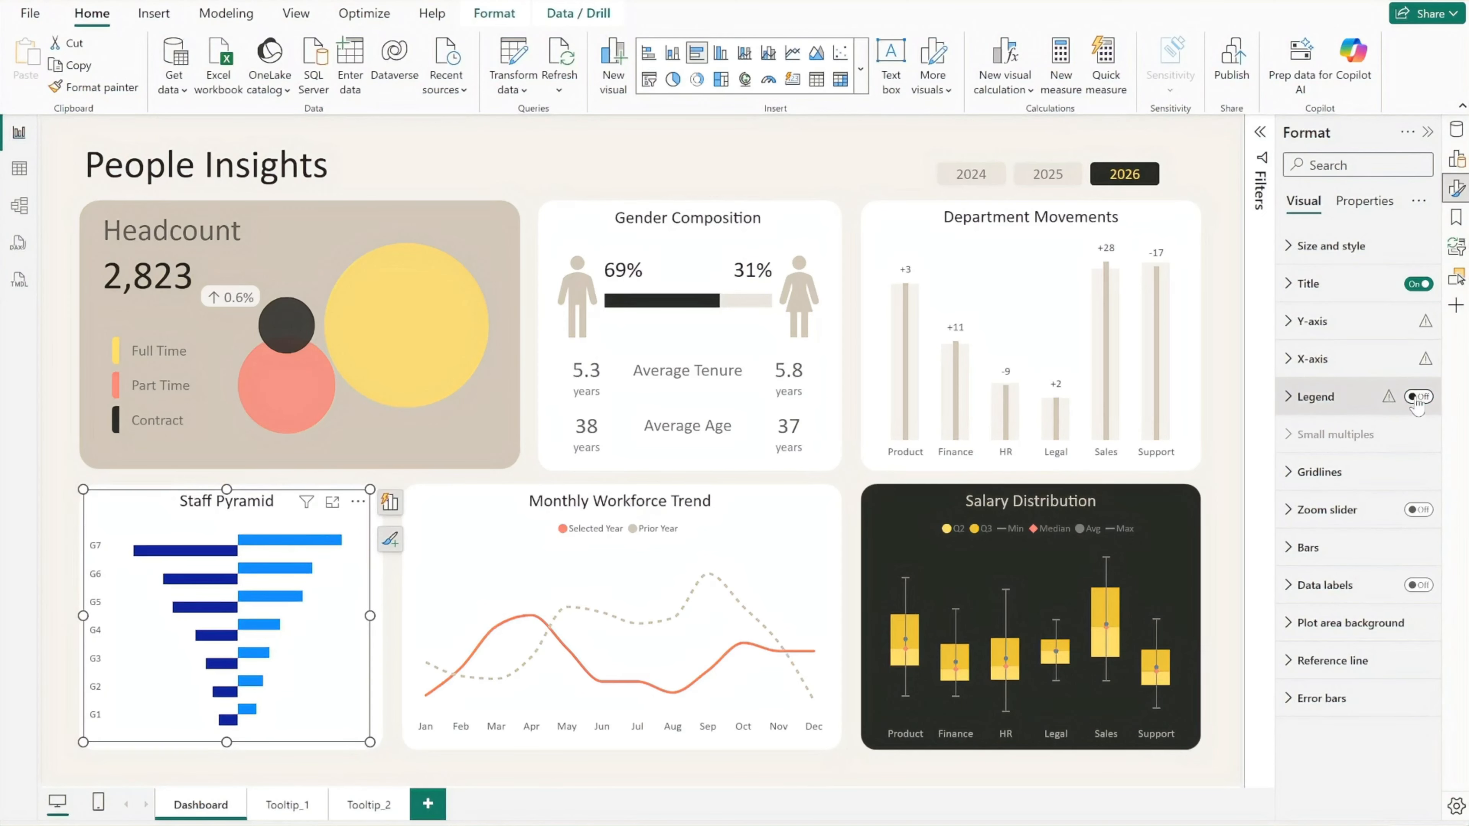
Turn on overlap for the Staff Pyramid bars and set the space between series to 100%
{"action": "left_click", "coordinate": [1325, 548]}
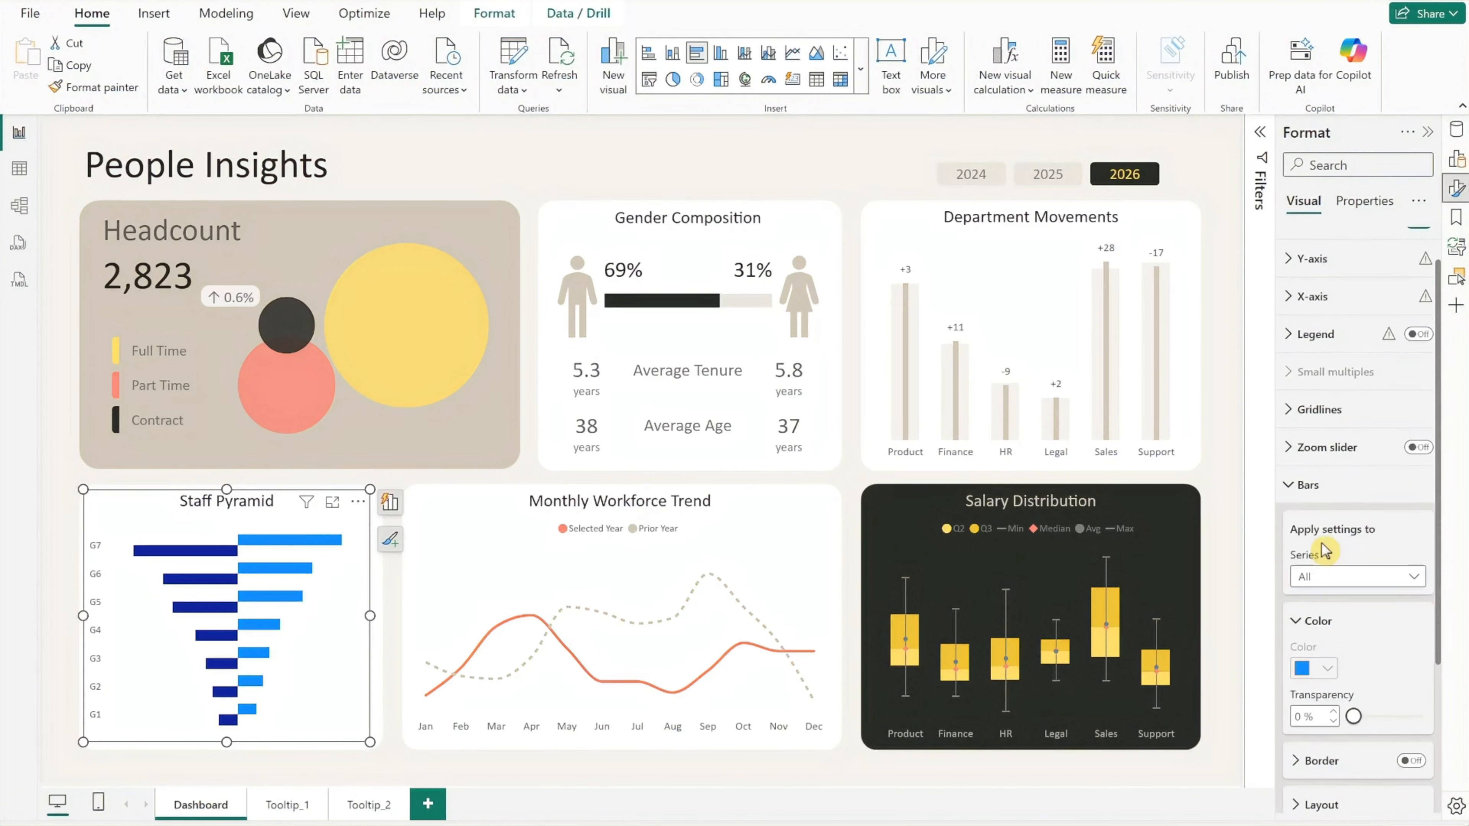
{"action": "scroll", "coordinate": [1324, 552], "scroll_direction": "down", "scroll_amount": 3}
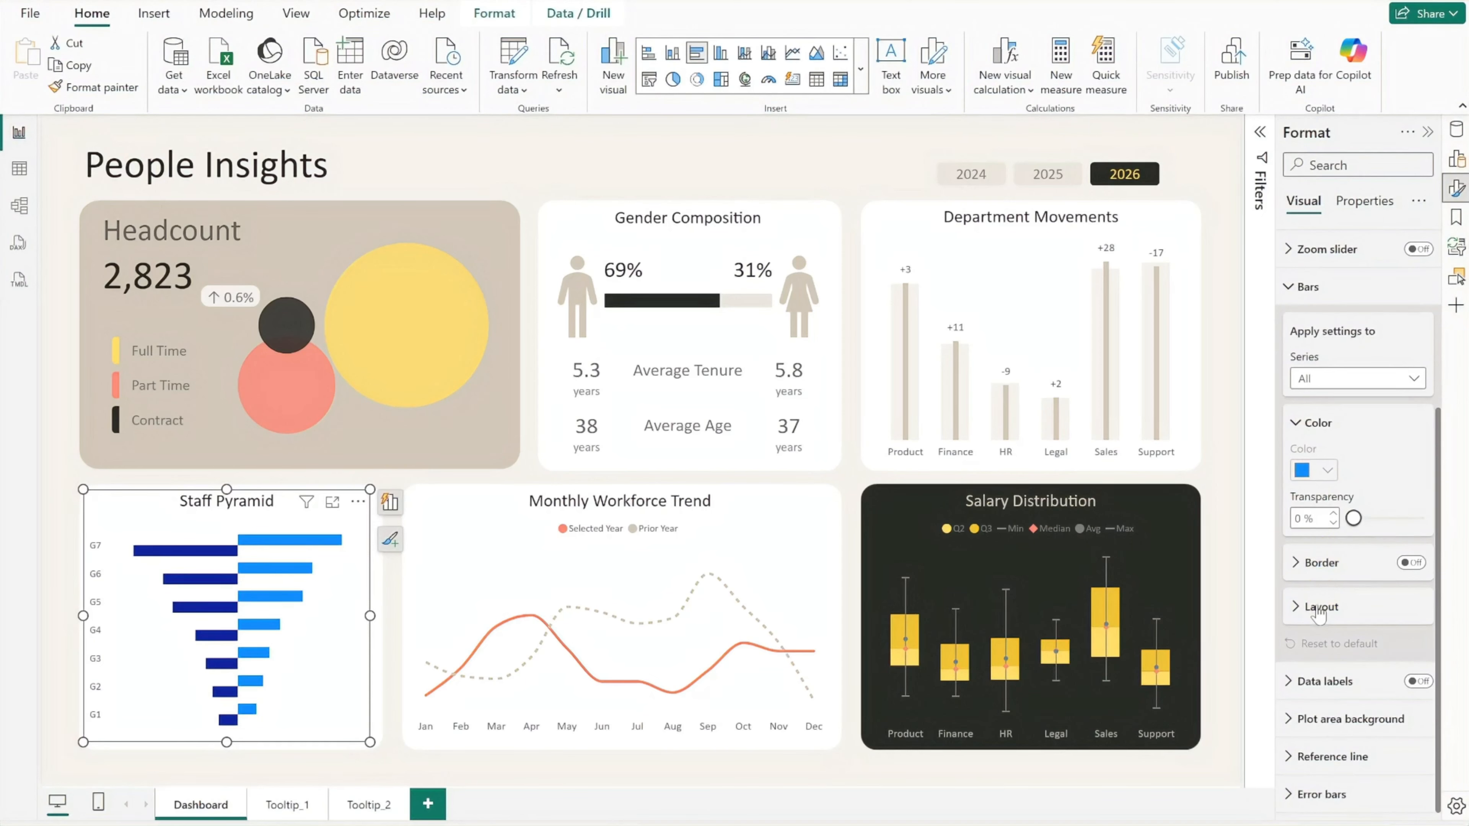
{"action": "left_click", "coordinate": [1318, 609]}
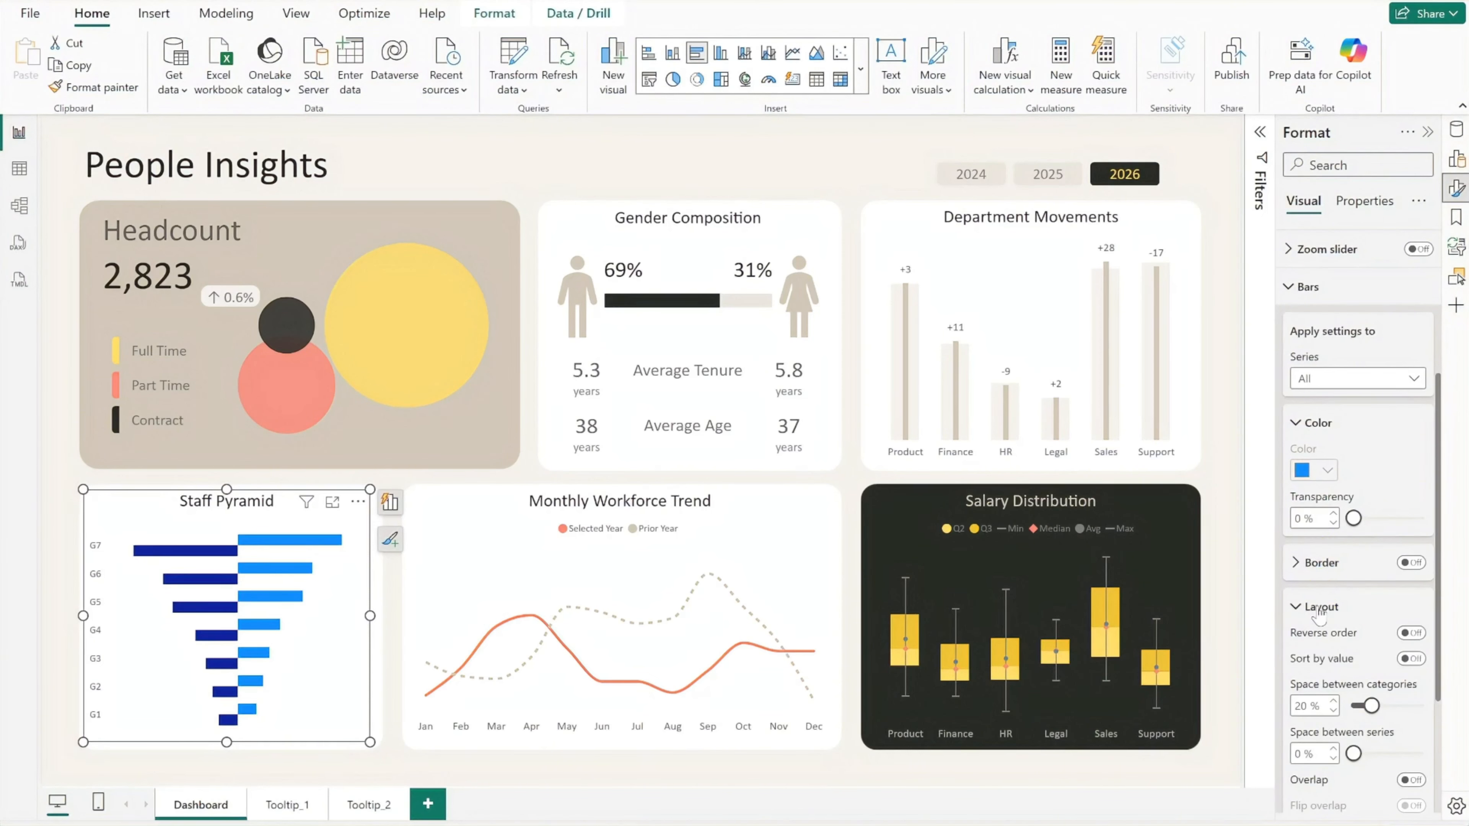
{"action": "left_click", "coordinate": [1409, 781]}
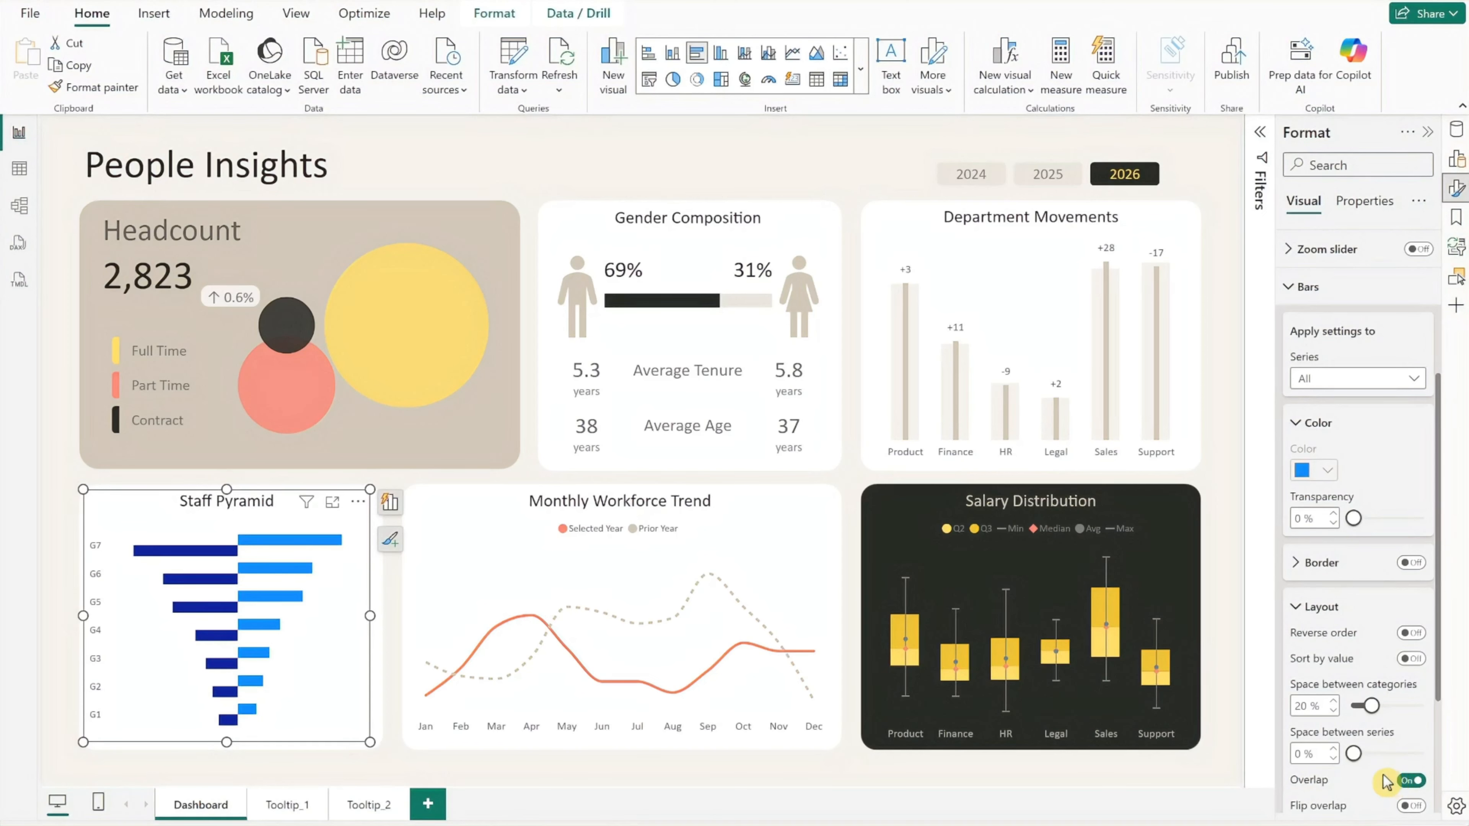
{"action": "left_click", "coordinate": [1321, 752]}
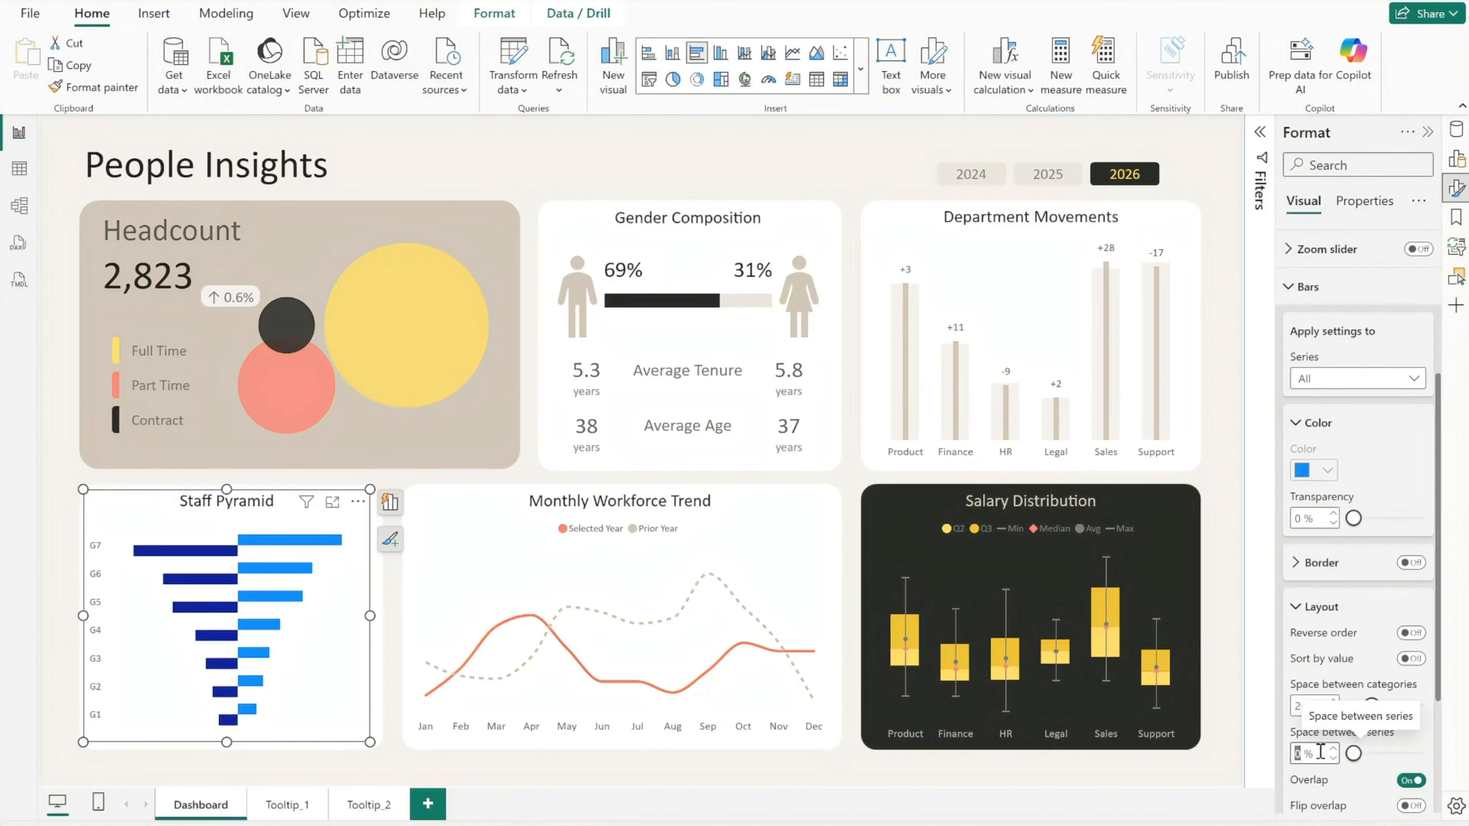
{"action": "type", "text": "100"}
{"action": "key", "text": "Return"}
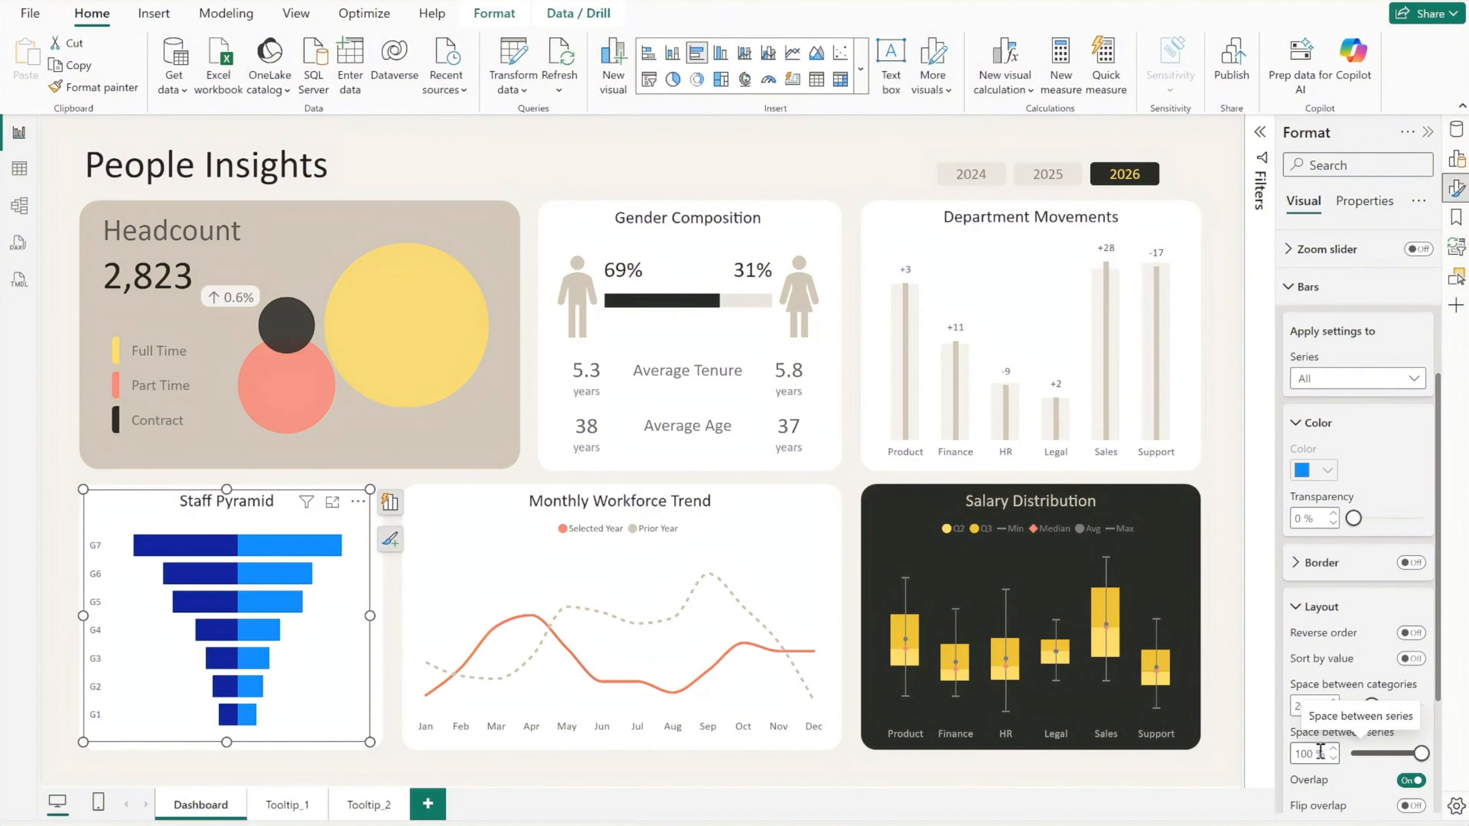
Set the space between categories of the Staff Pyramid bars to 5%
{"action": "left_click", "coordinate": [1297, 706]}
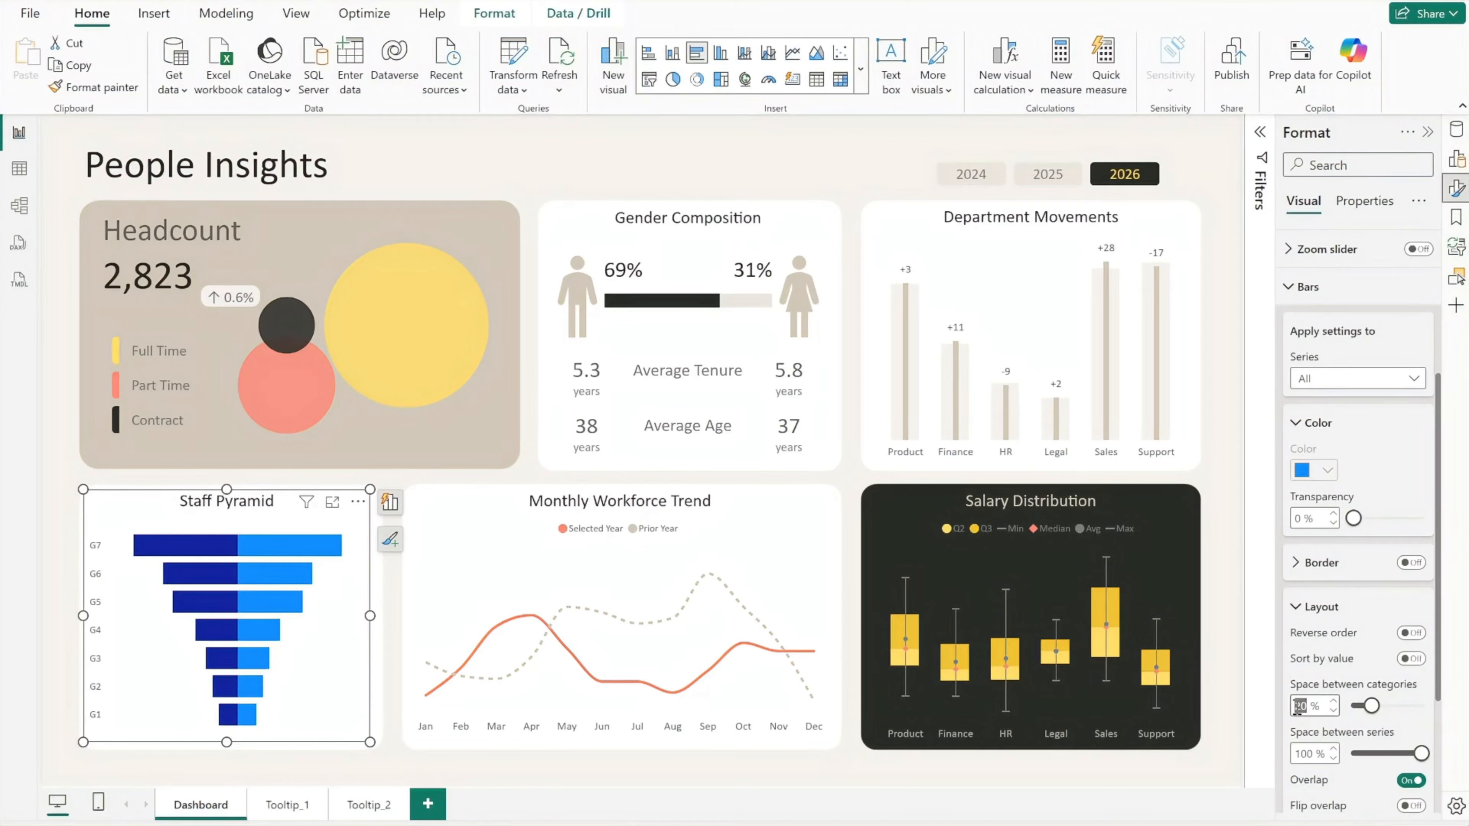
{"action": "type", "text": "5"}
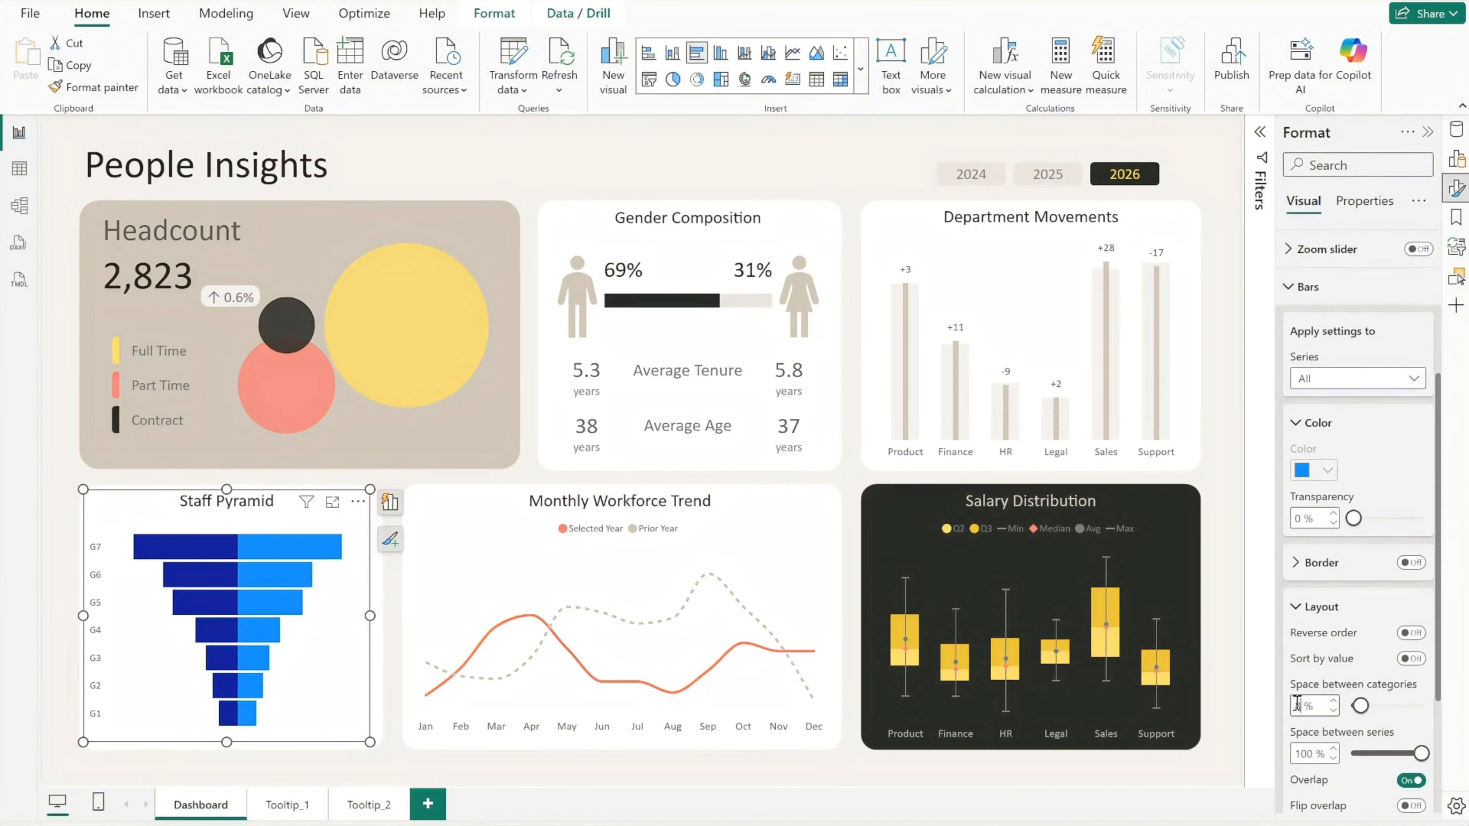
{"action": "left_click", "coordinate": [1320, 610]}
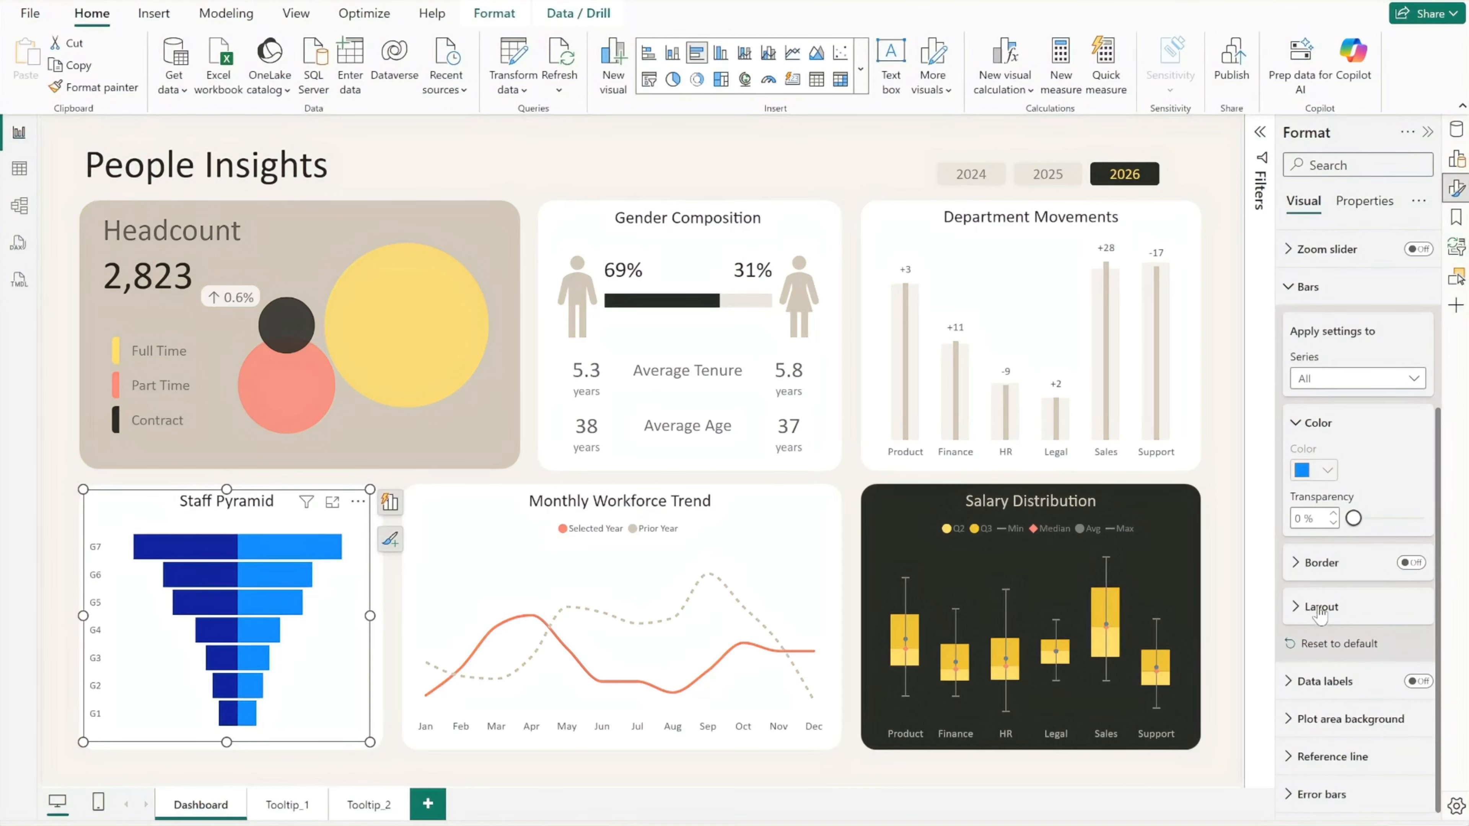
Color the ID_Sel_Year bars of the Staff Pyramid chart with the recently used light beige
{"action": "left_click", "coordinate": [1332, 387]}
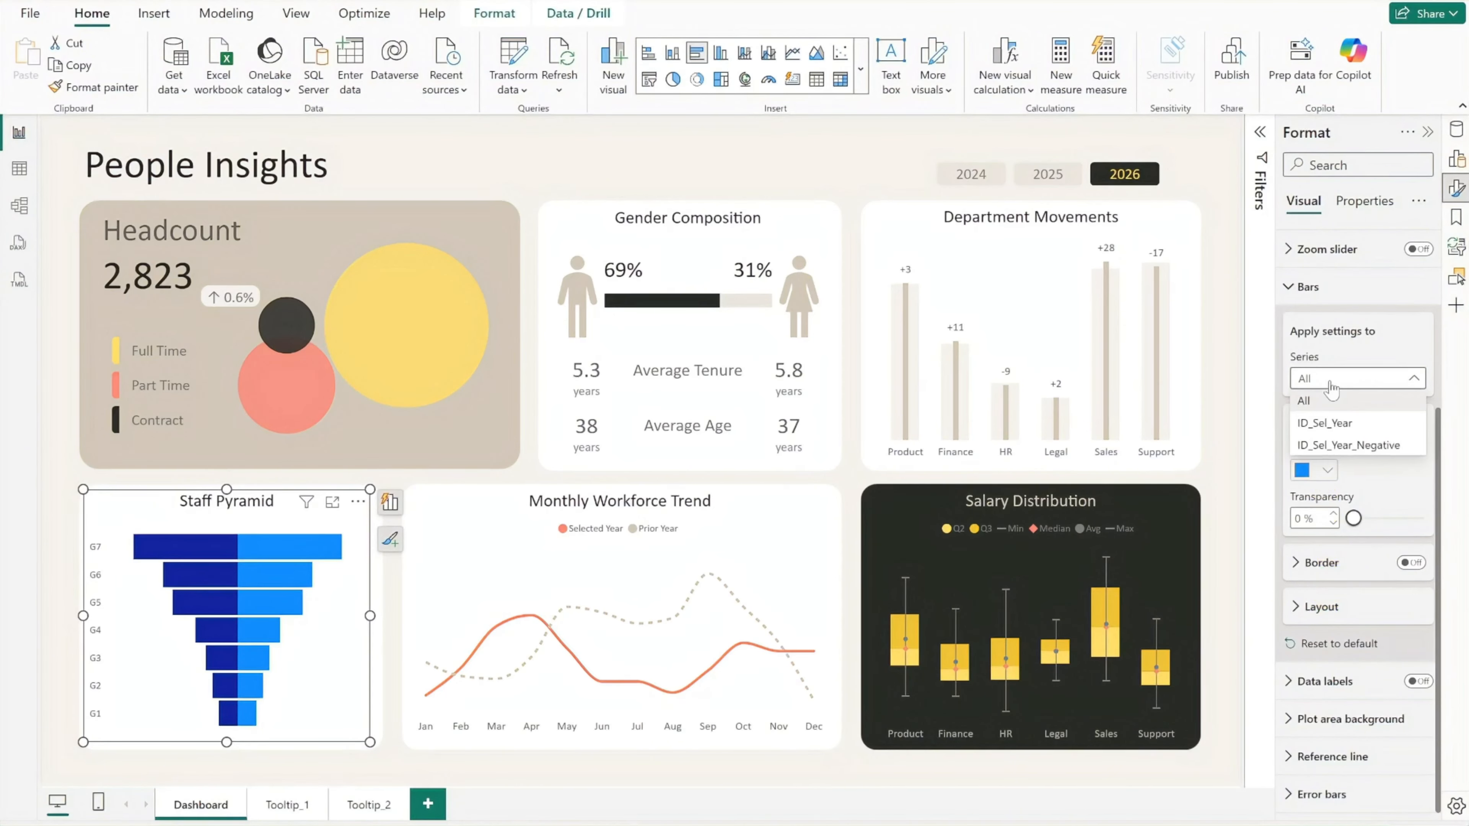
{"action": "left_click", "coordinate": [1332, 423]}
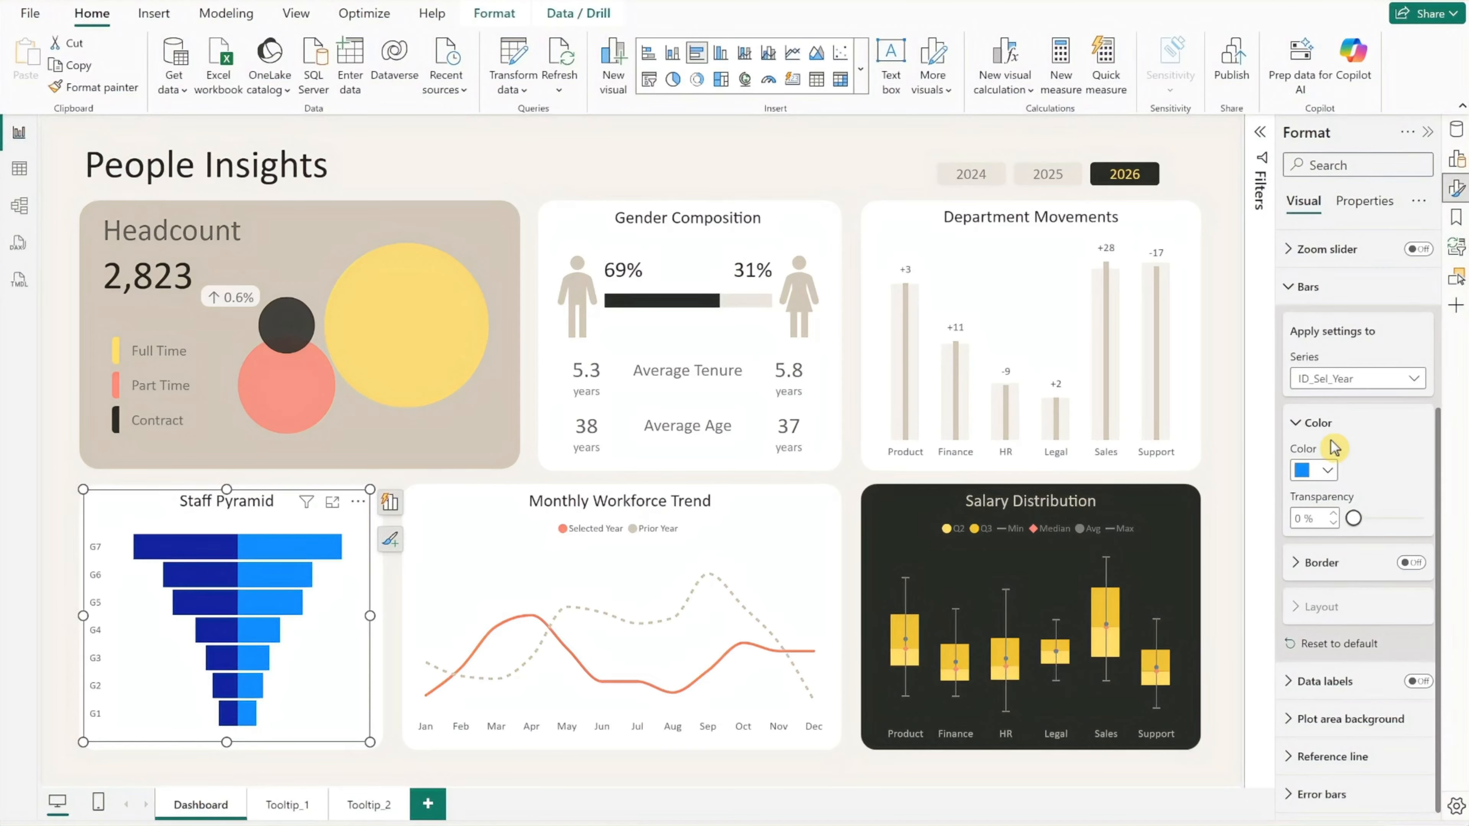
{"action": "left_click", "coordinate": [1316, 469]}
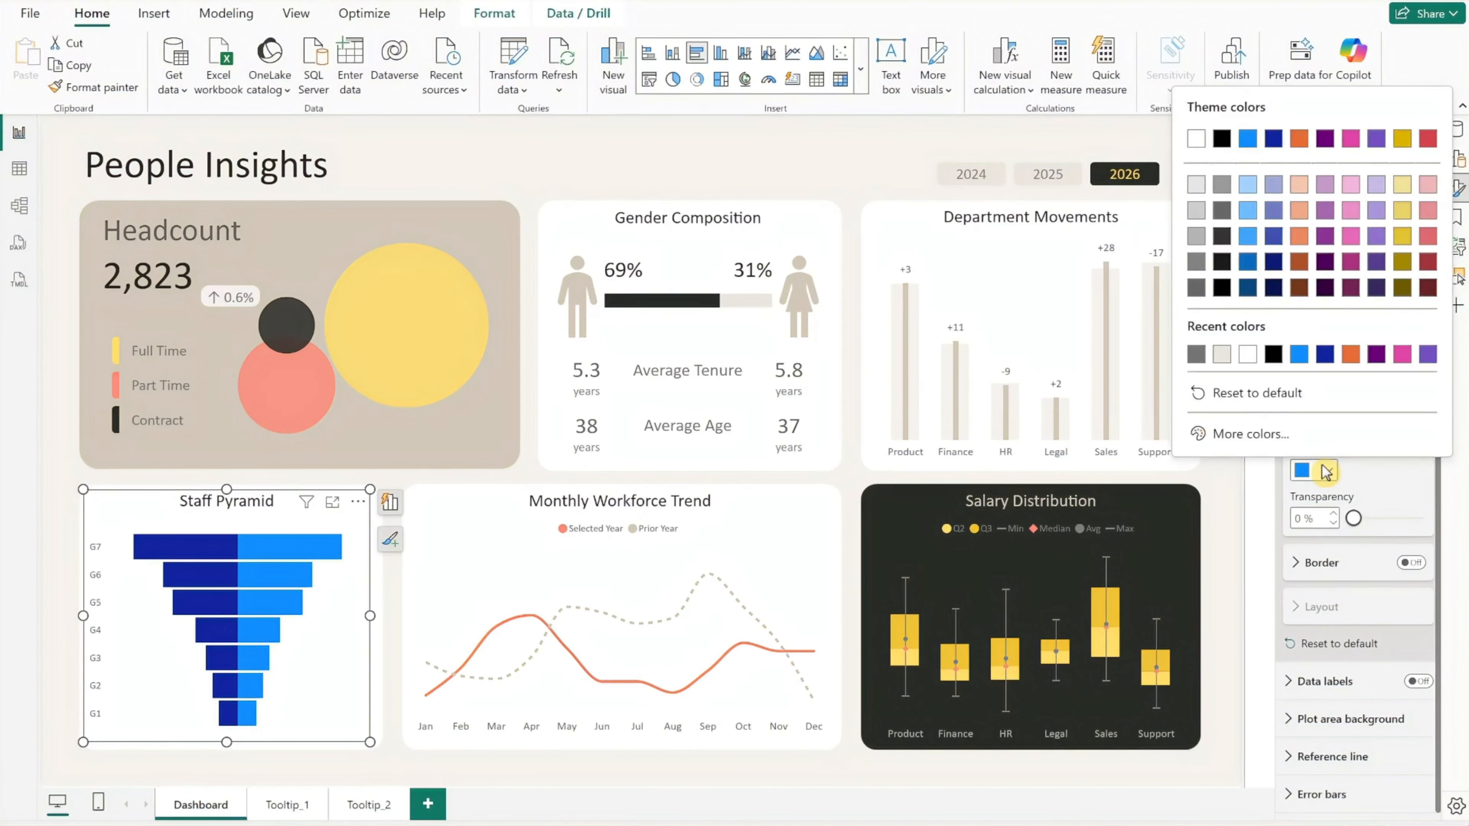
{"action": "left_click", "coordinate": [1221, 353]}
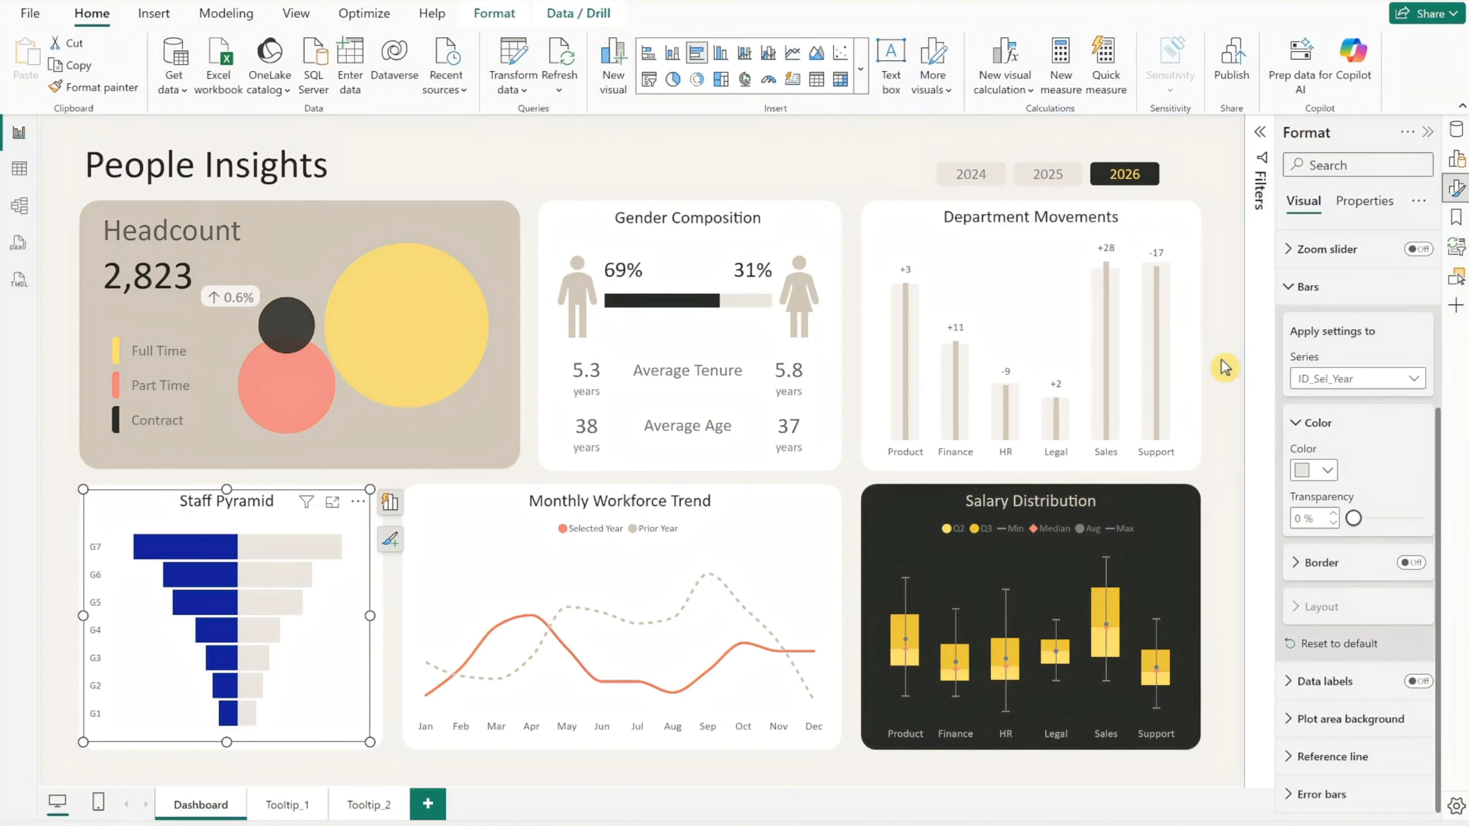
Give the ID_Sel_Year_Negative bars the same light beige color and finish the bar settings
{"action": "left_click", "coordinate": [1299, 381]}
{"action": "left_click", "coordinate": [1308, 444]}
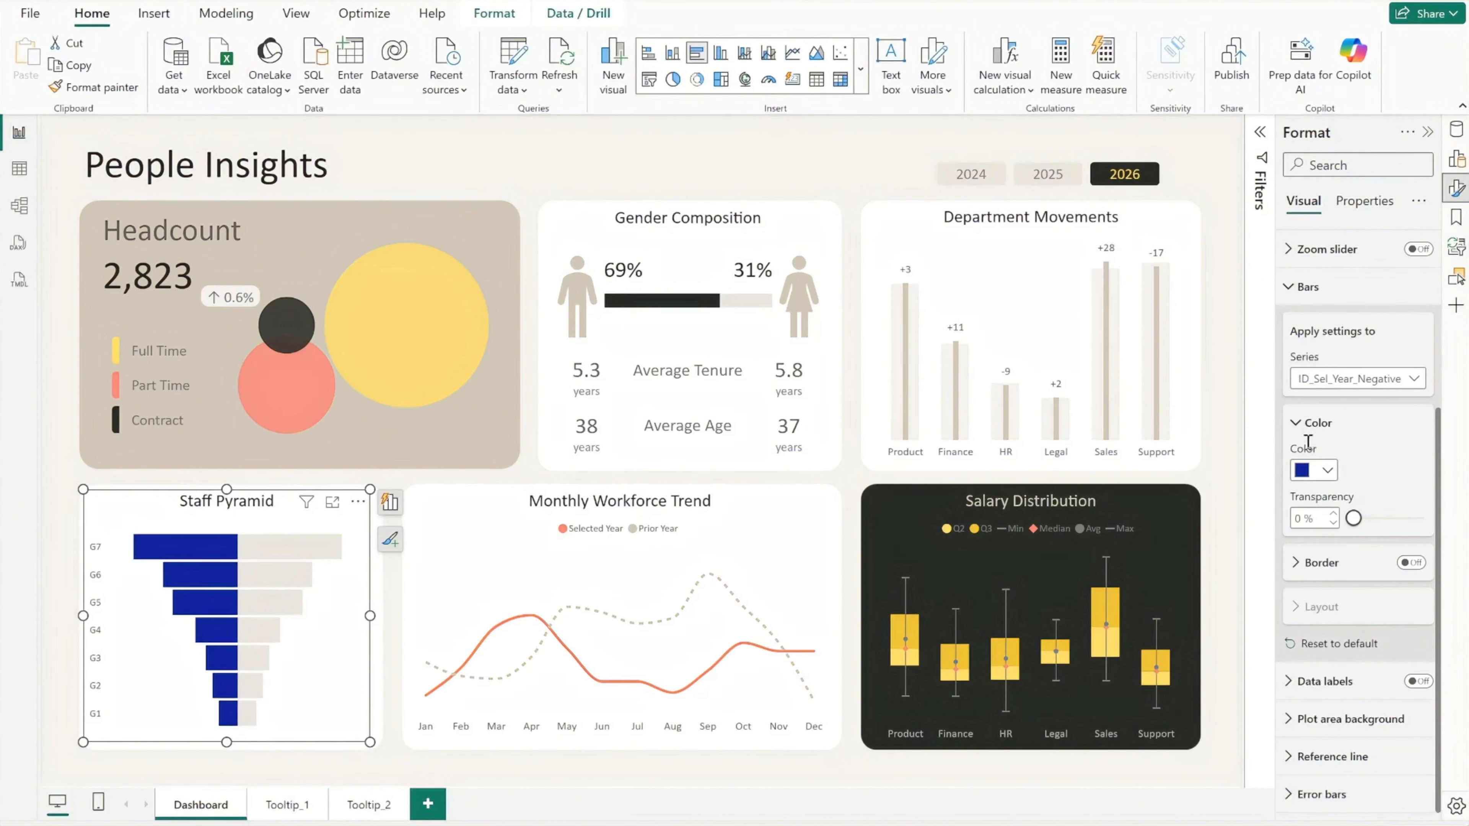
{"action": "left_click", "coordinate": [1325, 471]}
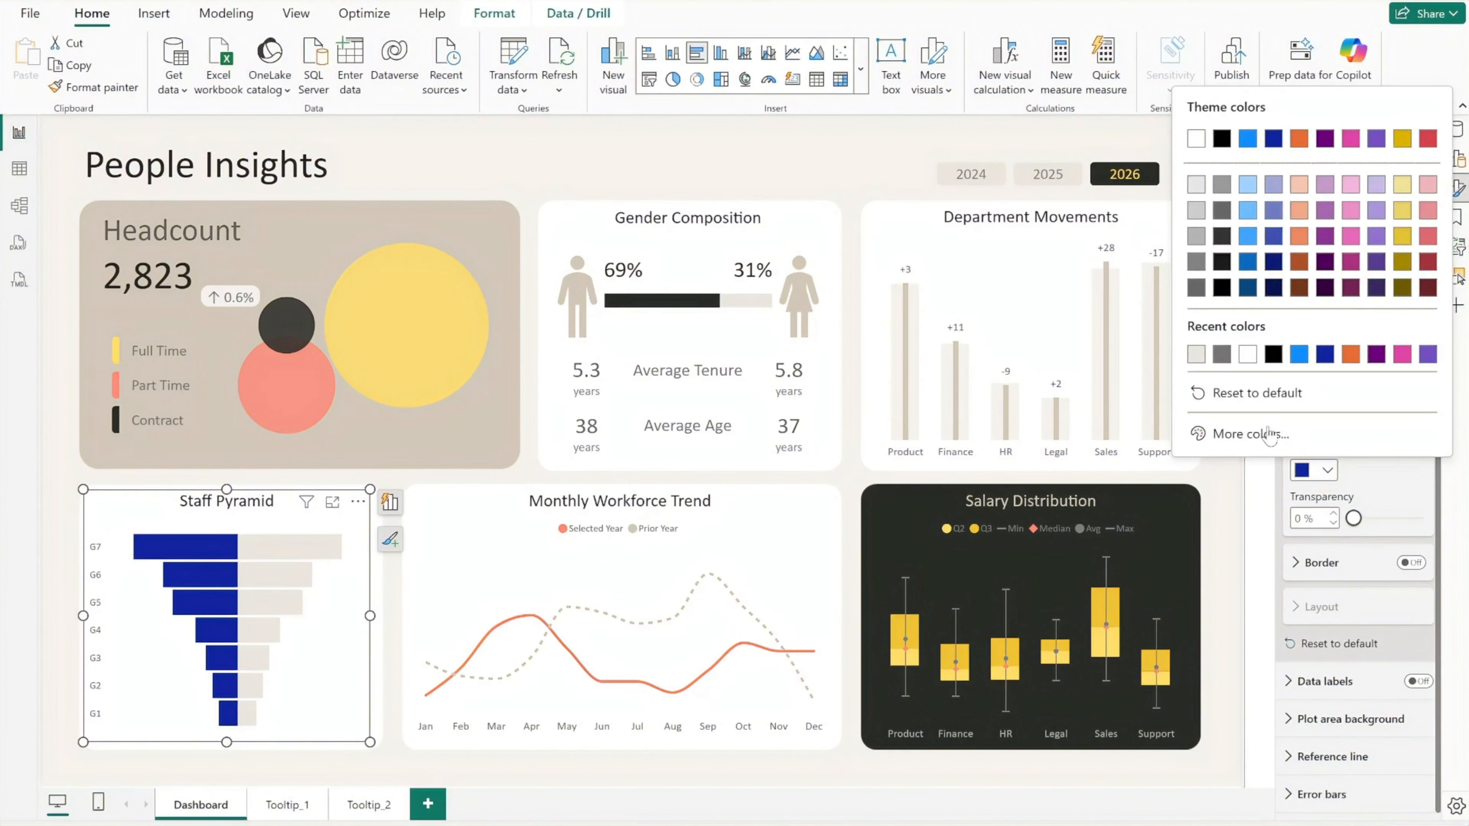
{"action": "left_click", "coordinate": [1196, 353]}
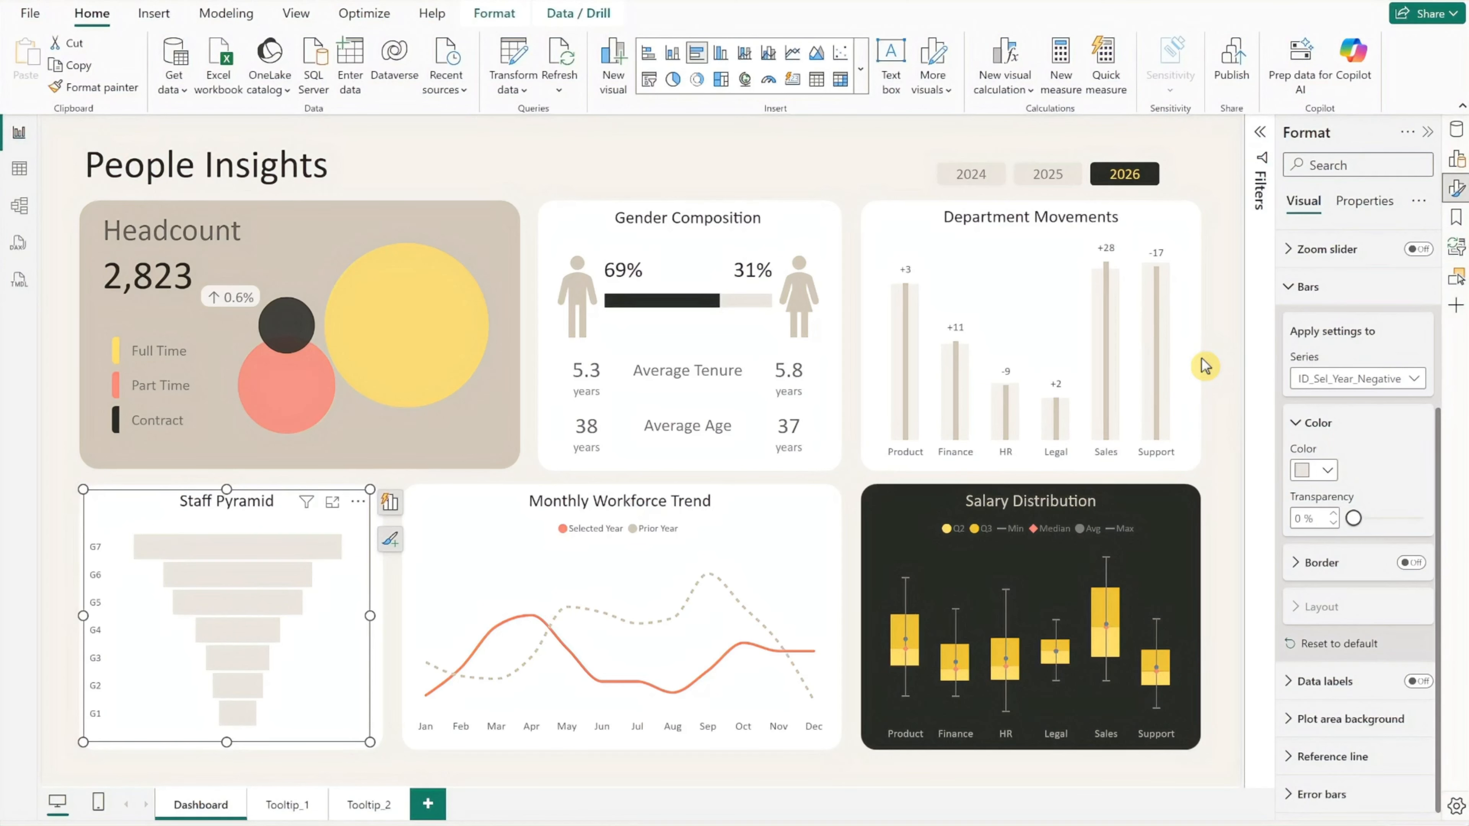
{"action": "left_click", "coordinate": [1303, 287]}
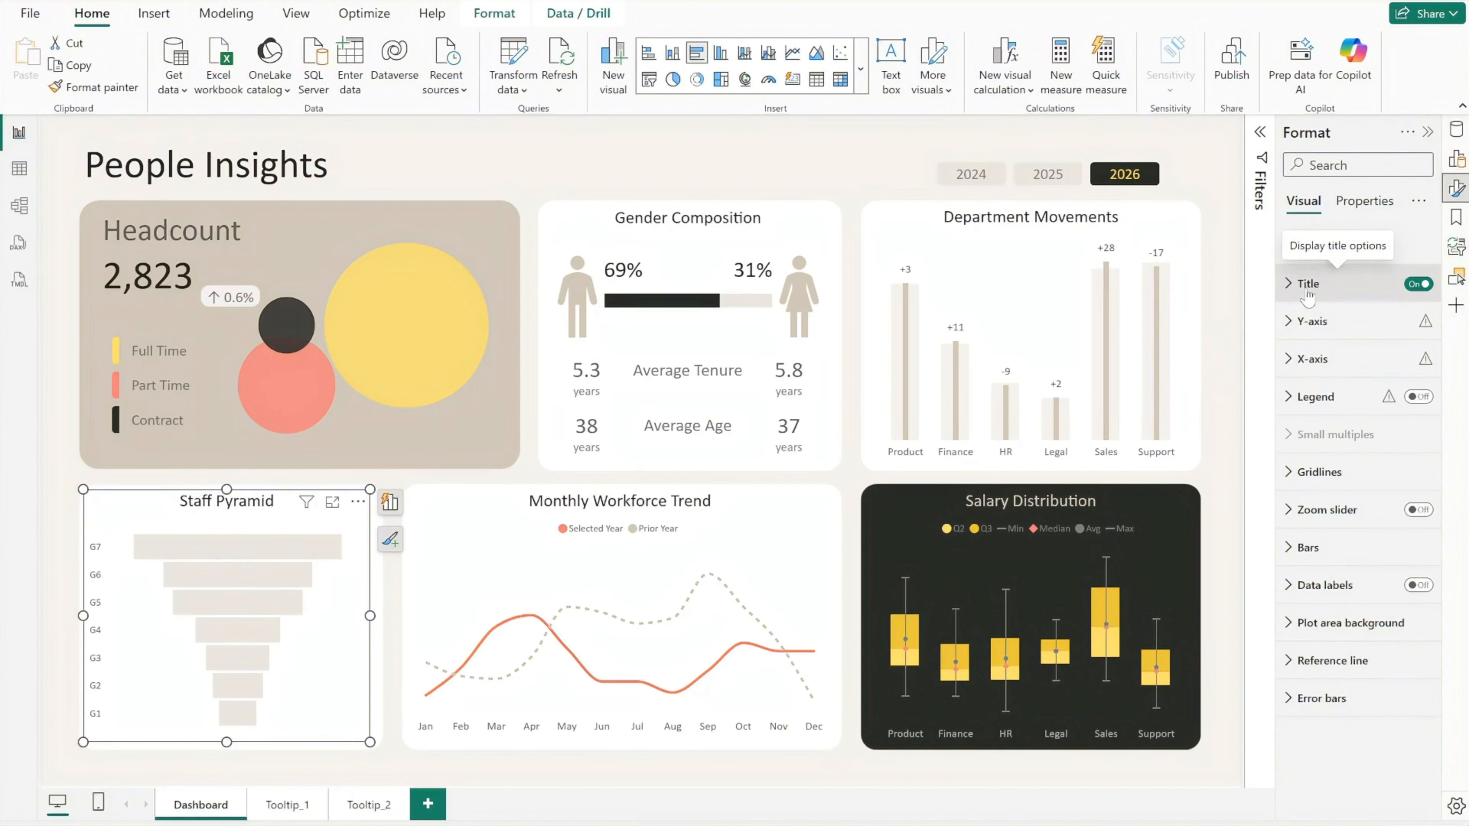
Turn on data labels for the Staff Pyramid chart but hide them for the ID_Sel_Year_Negative series
{"action": "left_click", "coordinate": [1411, 585]}
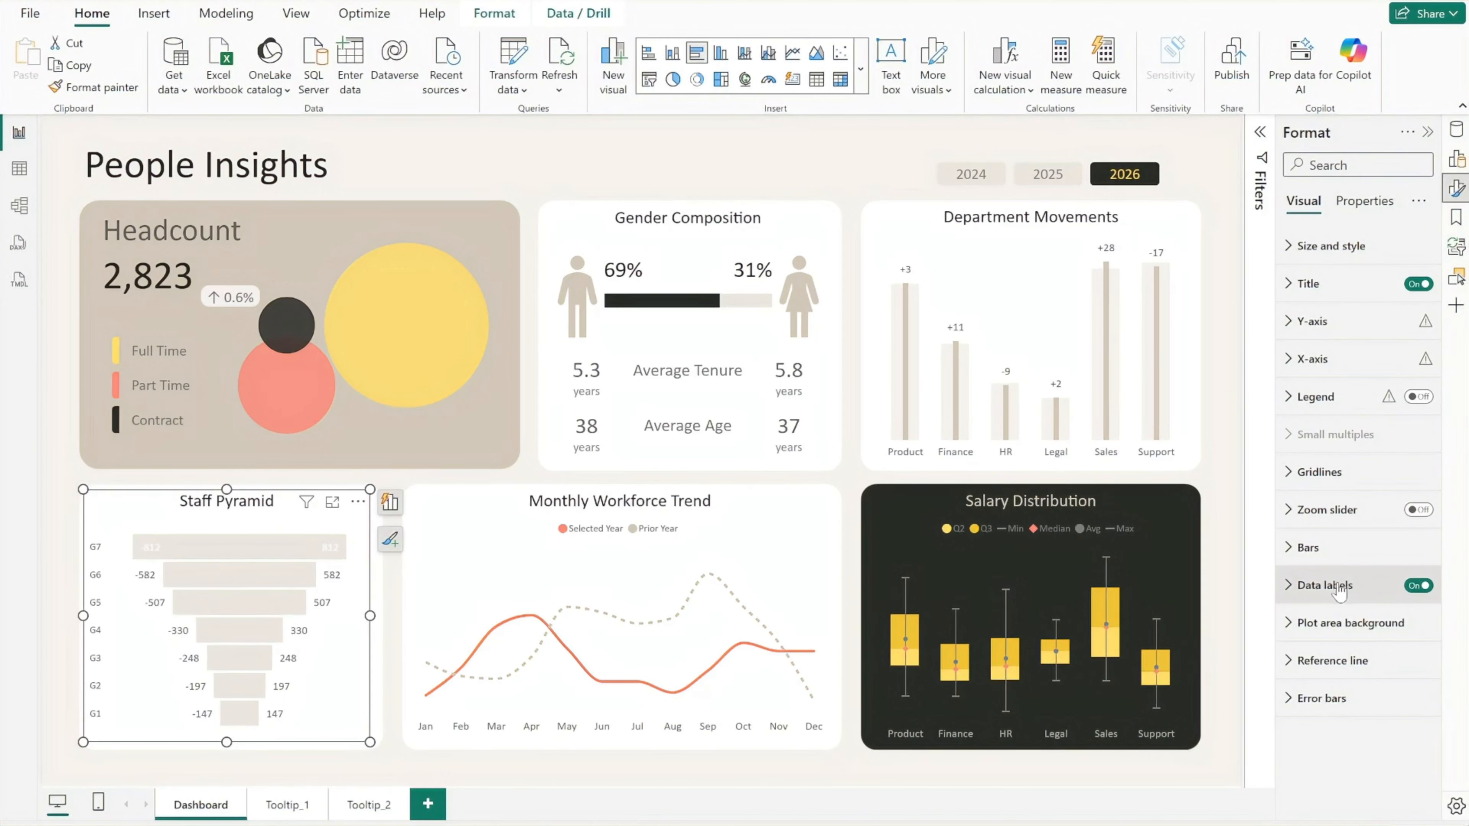
{"action": "left_click", "coordinate": [1324, 585]}
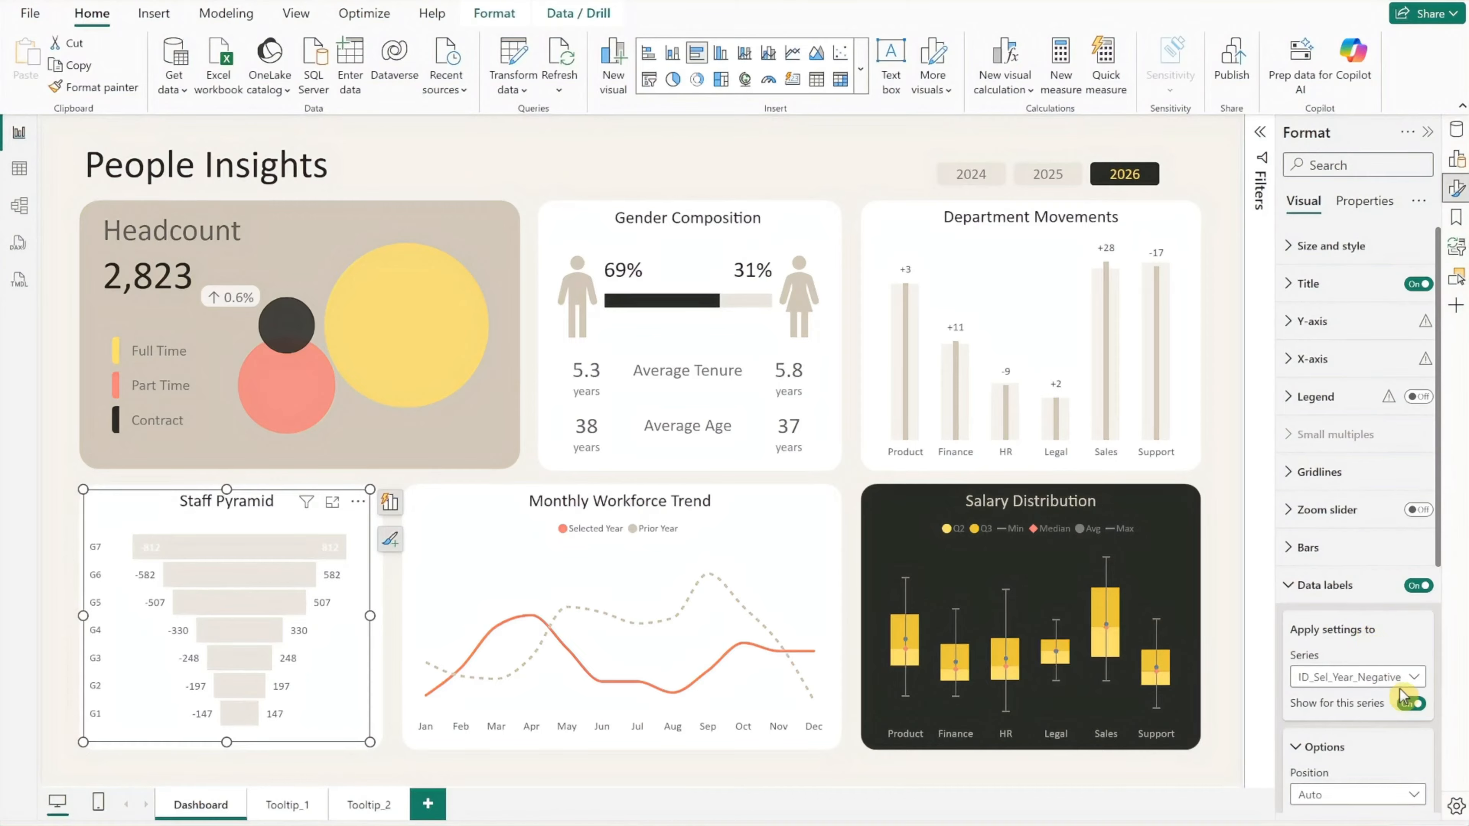
{"action": "left_click", "coordinate": [1411, 704]}
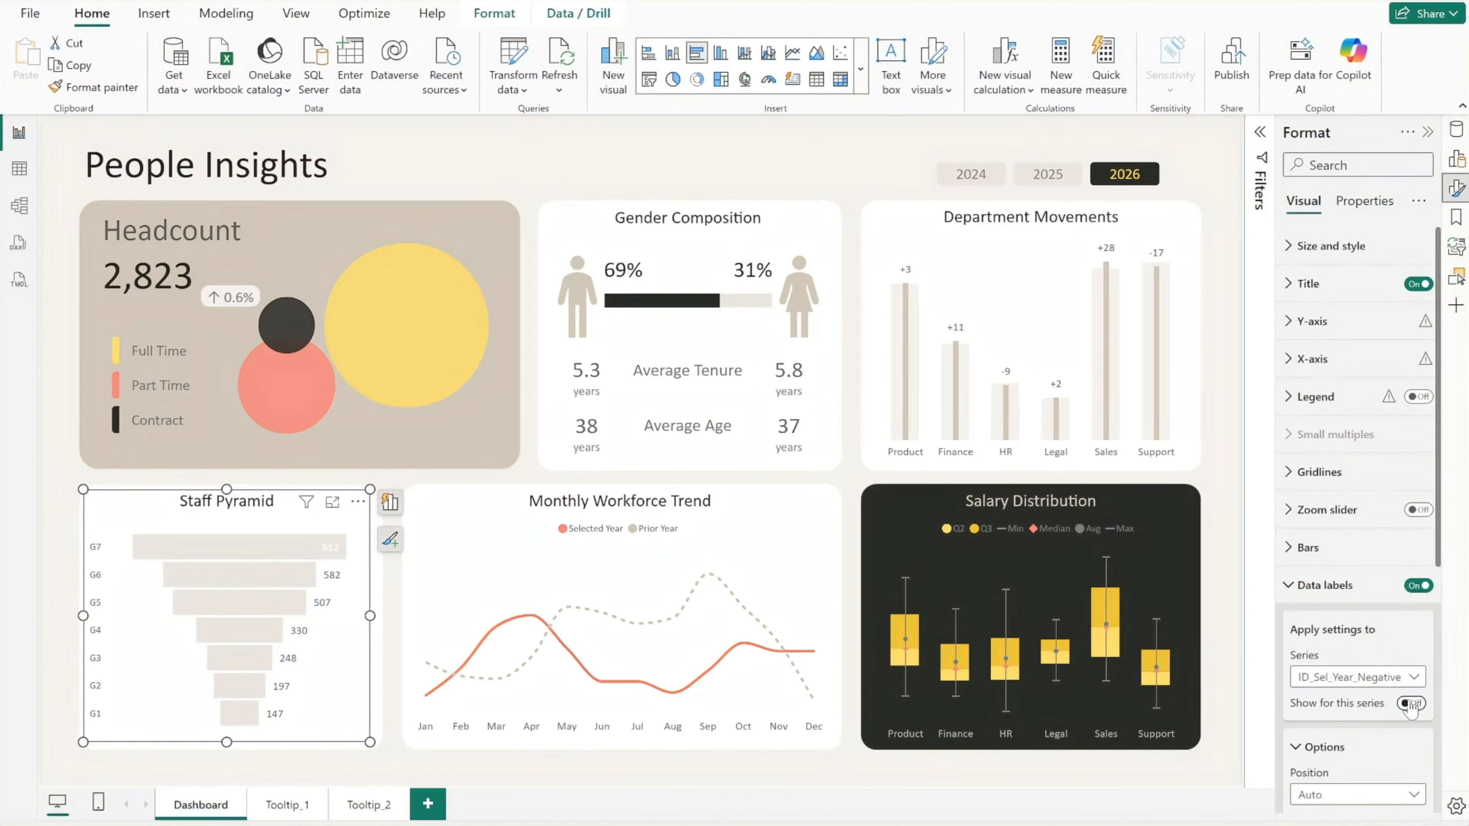
Set the data label position of the ID_Sel_Year series to Outside end
{"action": "left_click", "coordinate": [1391, 678]}
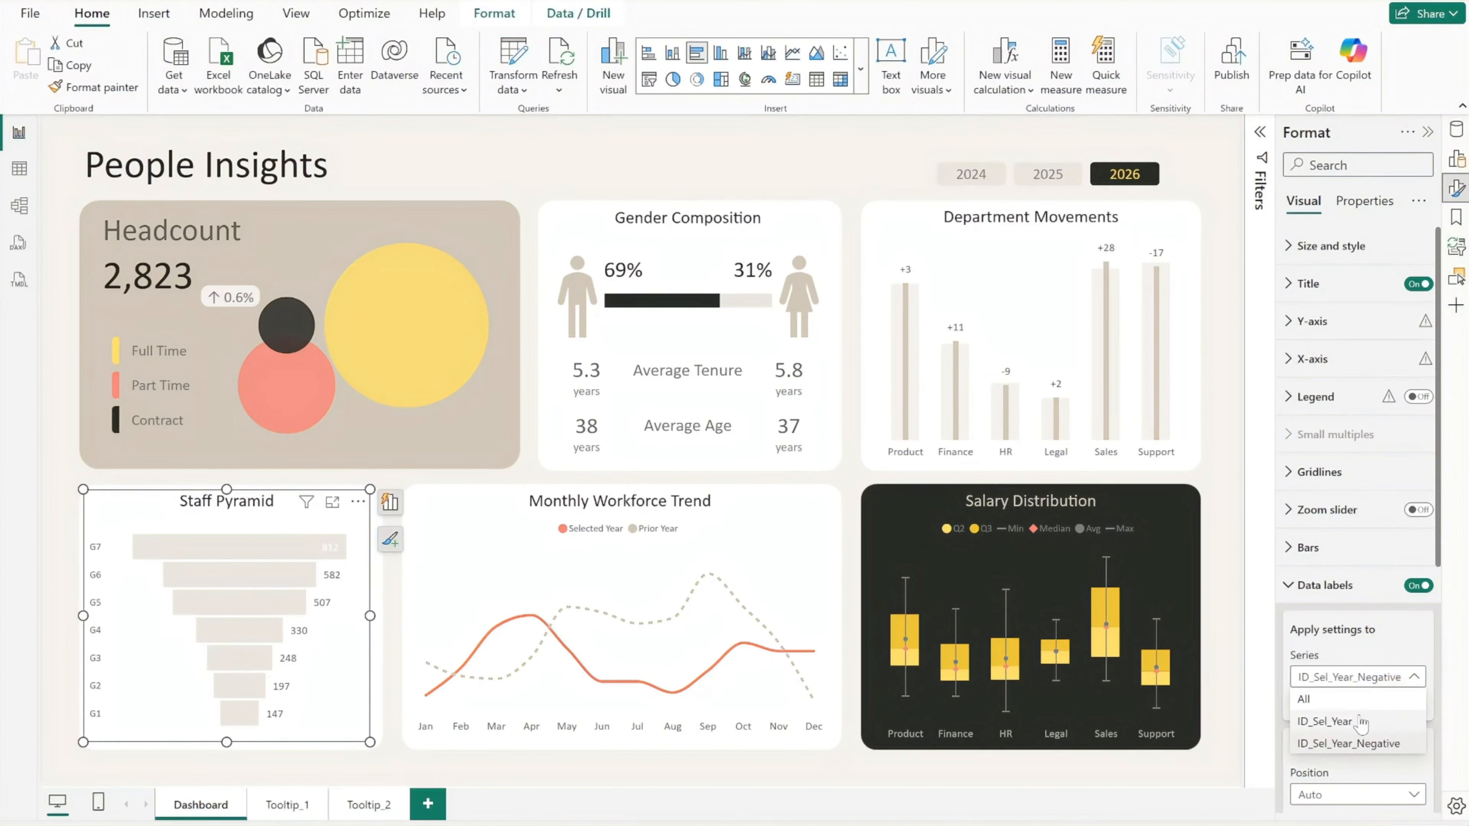
{"action": "left_click", "coordinate": [1326, 721]}
{"action": "scroll", "coordinate": [1363, 712], "scroll_direction": "down", "scroll_amount": 5}
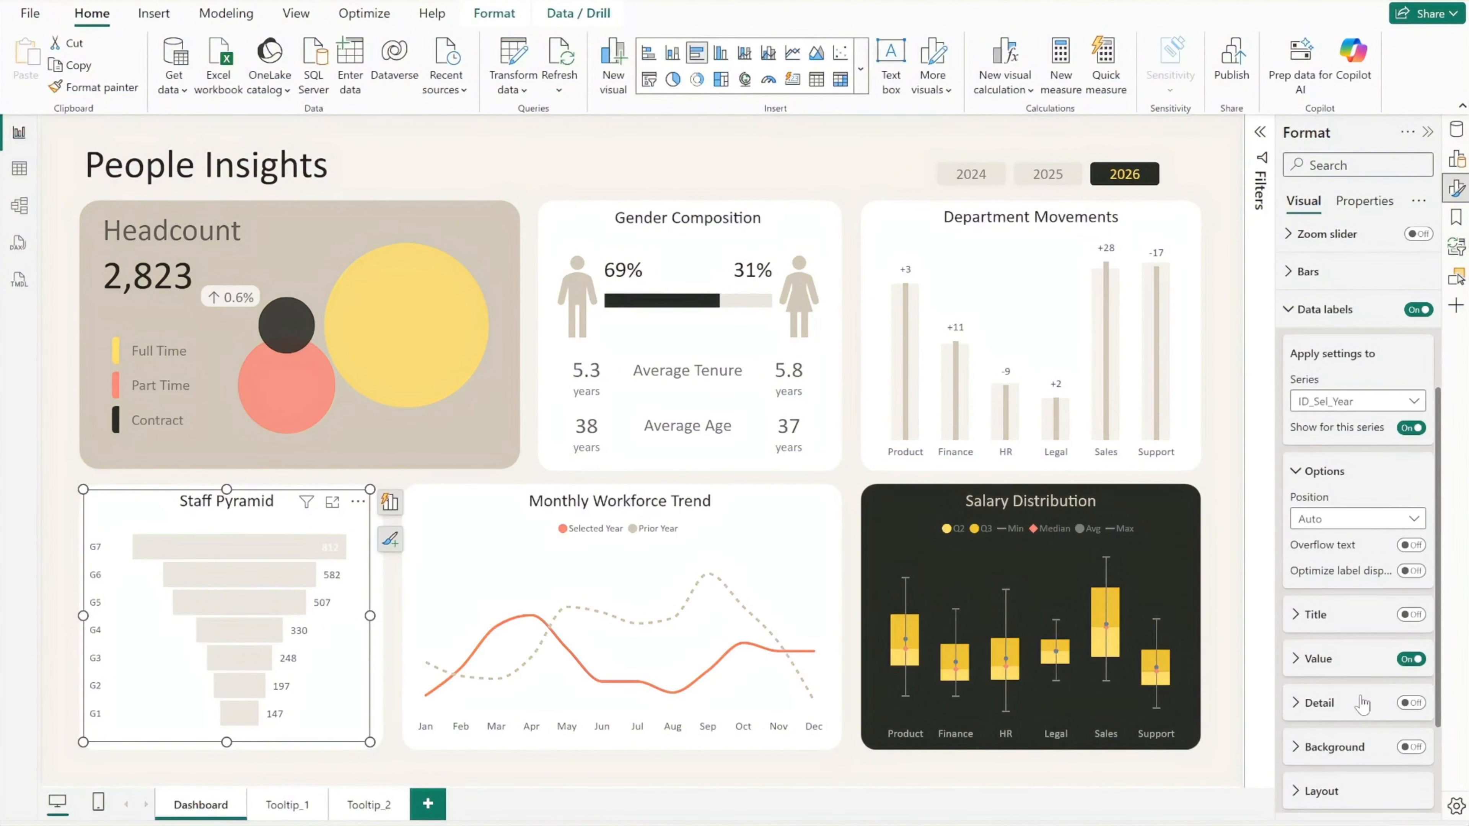
{"action": "left_click", "coordinate": [1359, 520]}
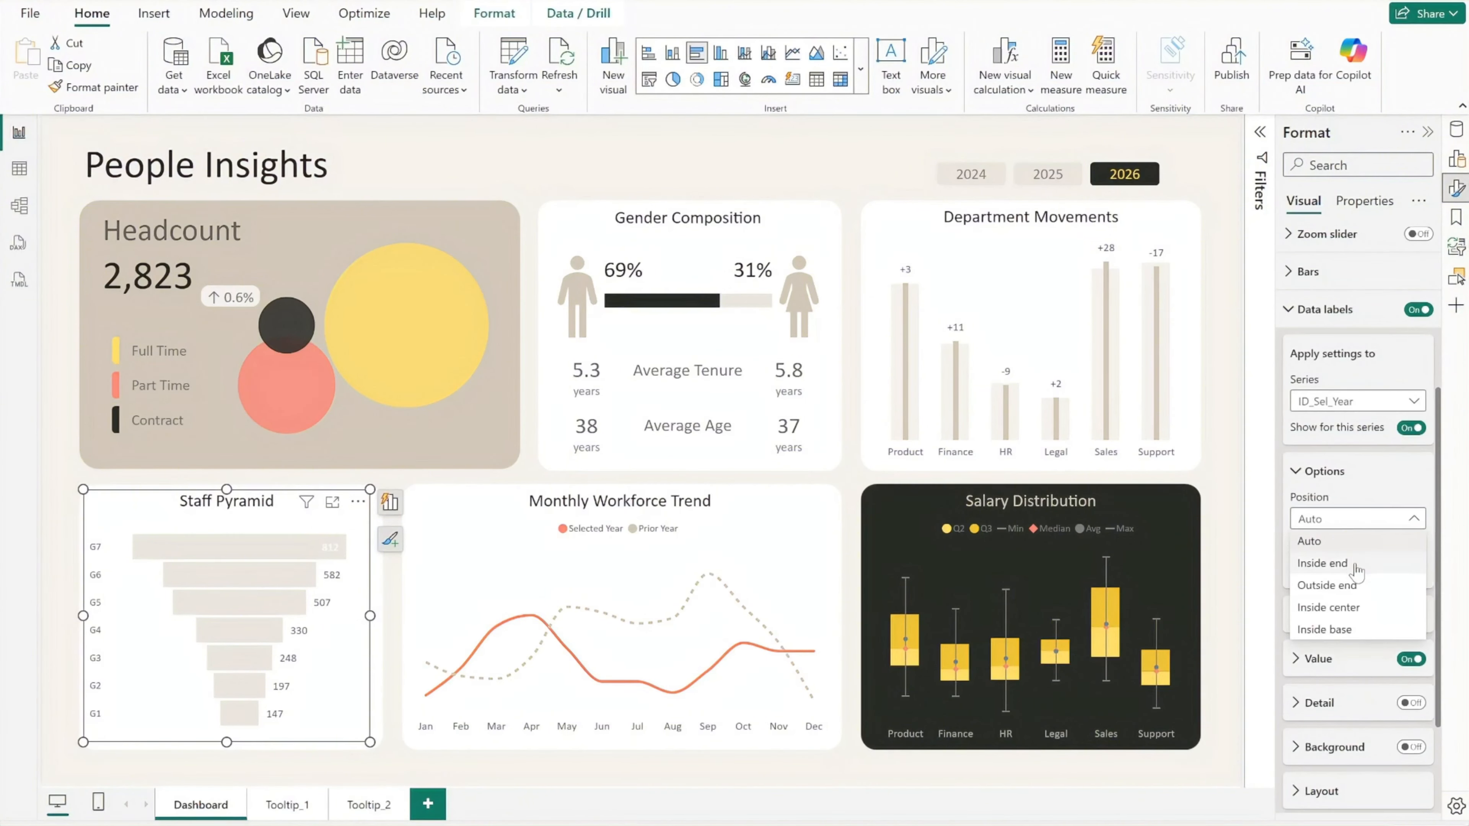
{"action": "left_click", "coordinate": [1348, 585]}
Color the ID_Sel_Year data label values with the recently used gray and finish the label settings
{"action": "left_click", "coordinate": [1324, 635]}
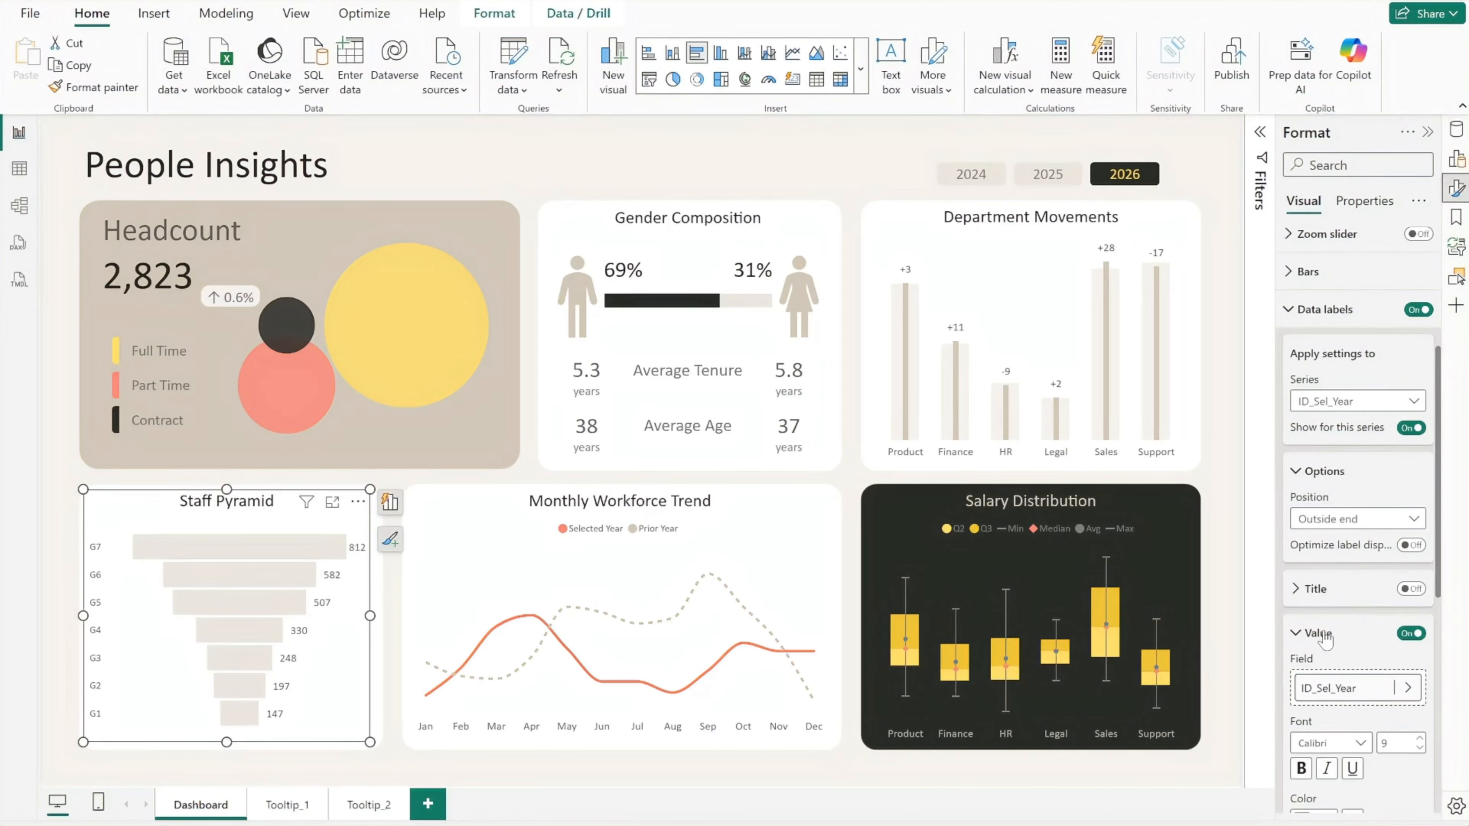
{"action": "scroll", "coordinate": [1324, 636], "scroll_direction": "down", "scroll_amount": 2}
{"action": "left_click", "coordinate": [1327, 728]}
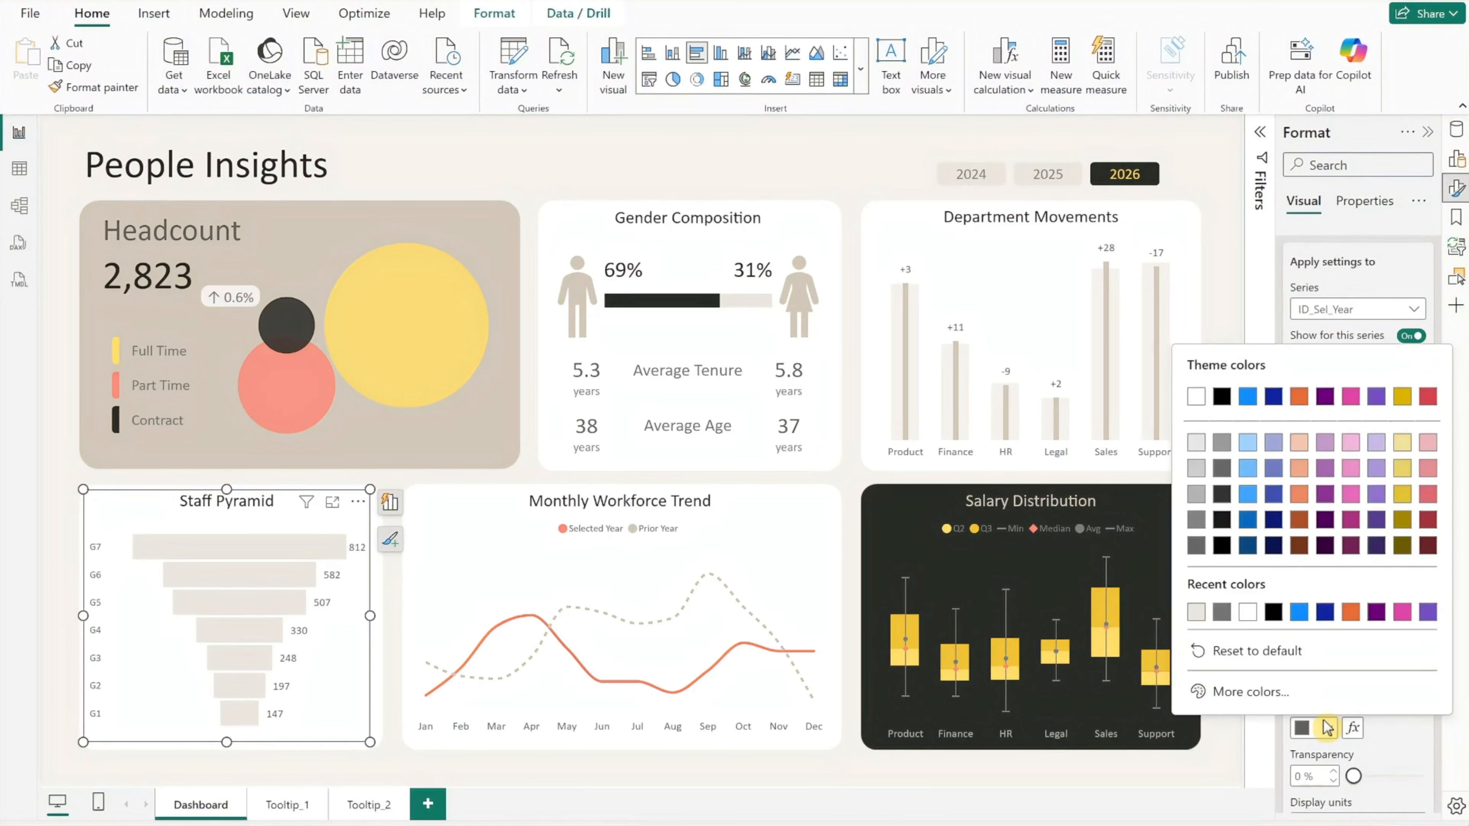
{"action": "left_click", "coordinate": [1222, 612]}
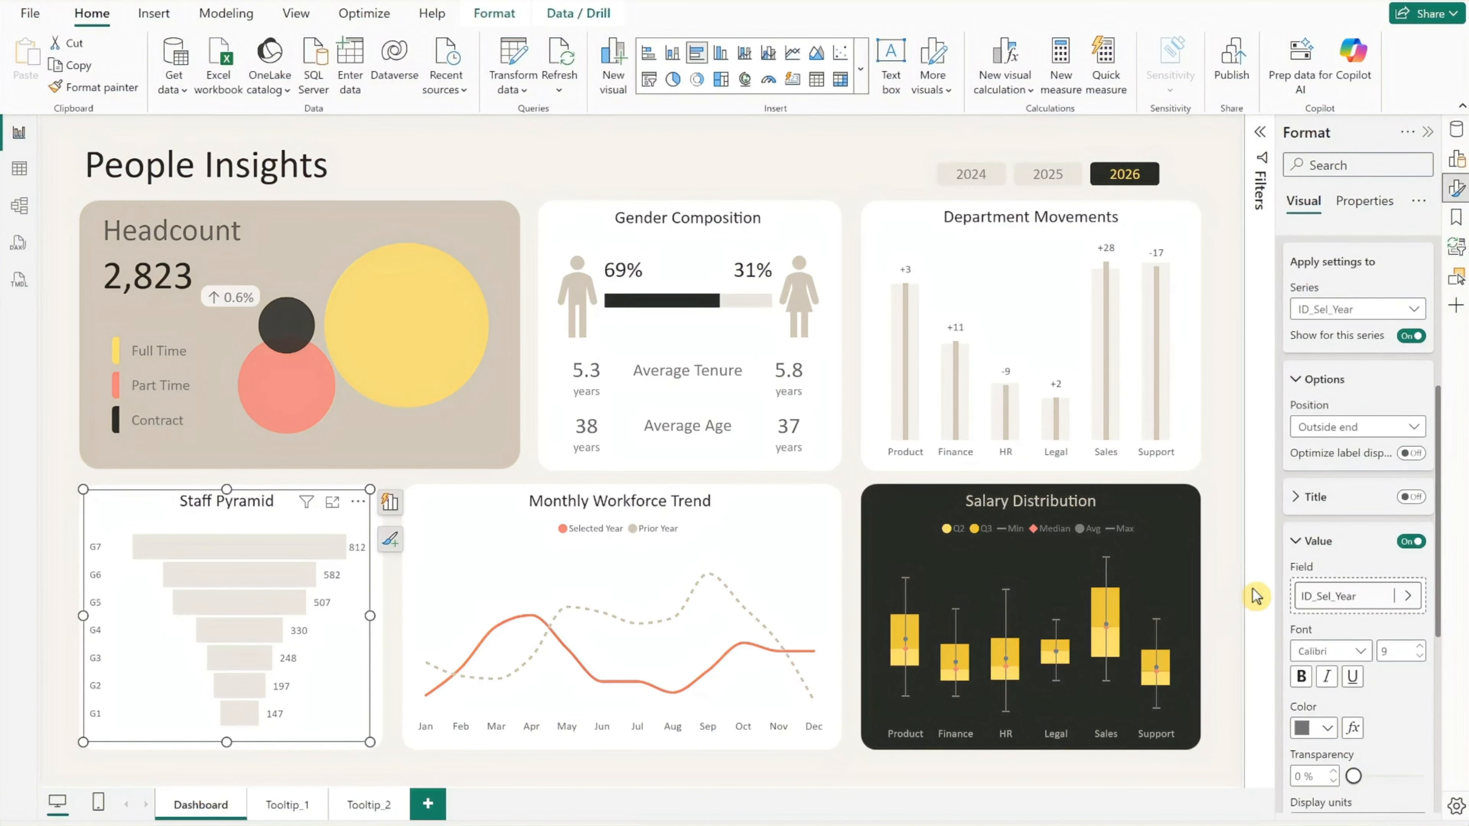
{"action": "left_click", "coordinate": [1309, 541]}
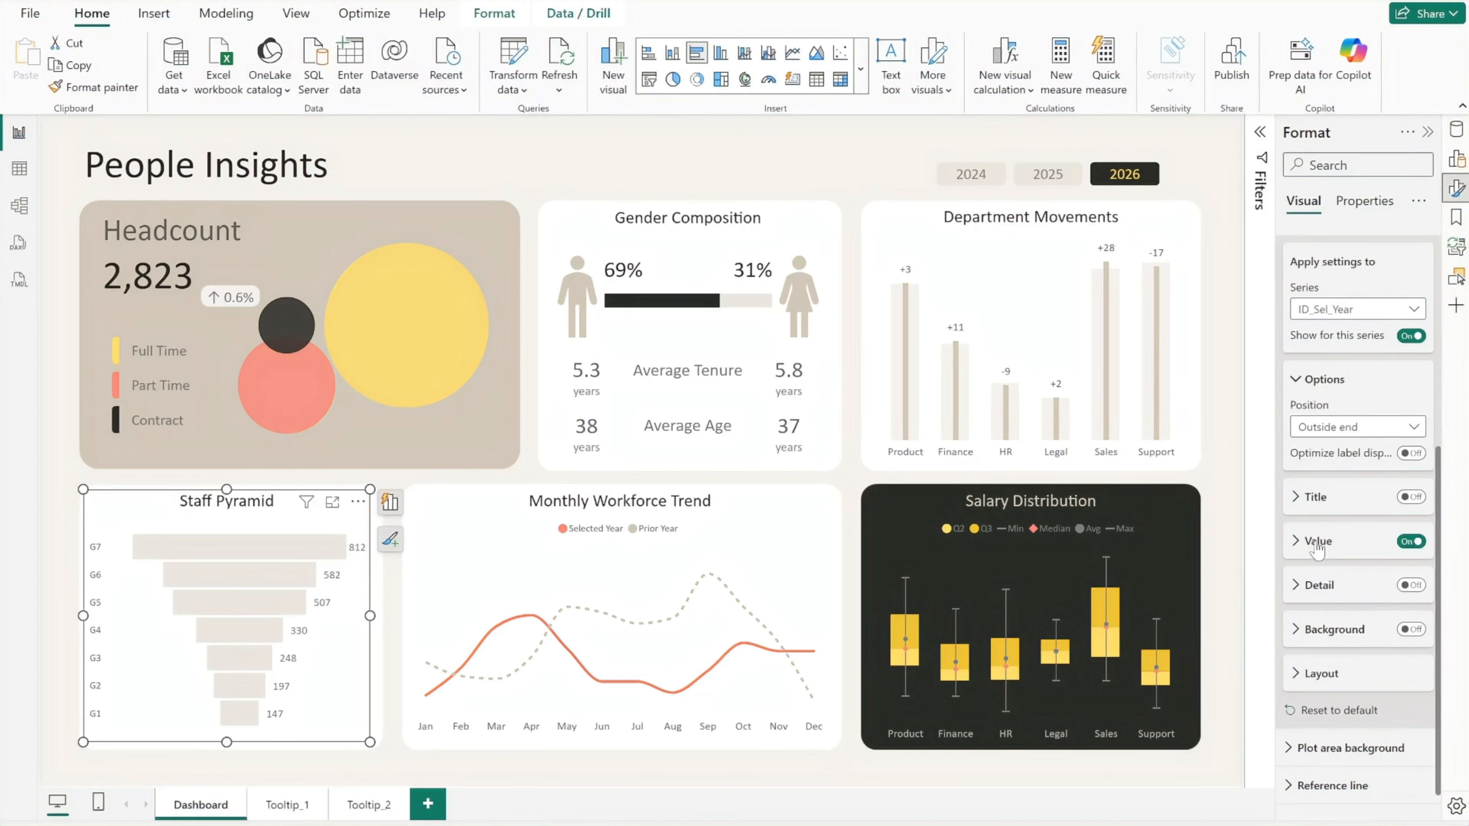
{"action": "left_click", "coordinate": [1326, 383]}
{"action": "left_click", "coordinate": [1332, 267]}
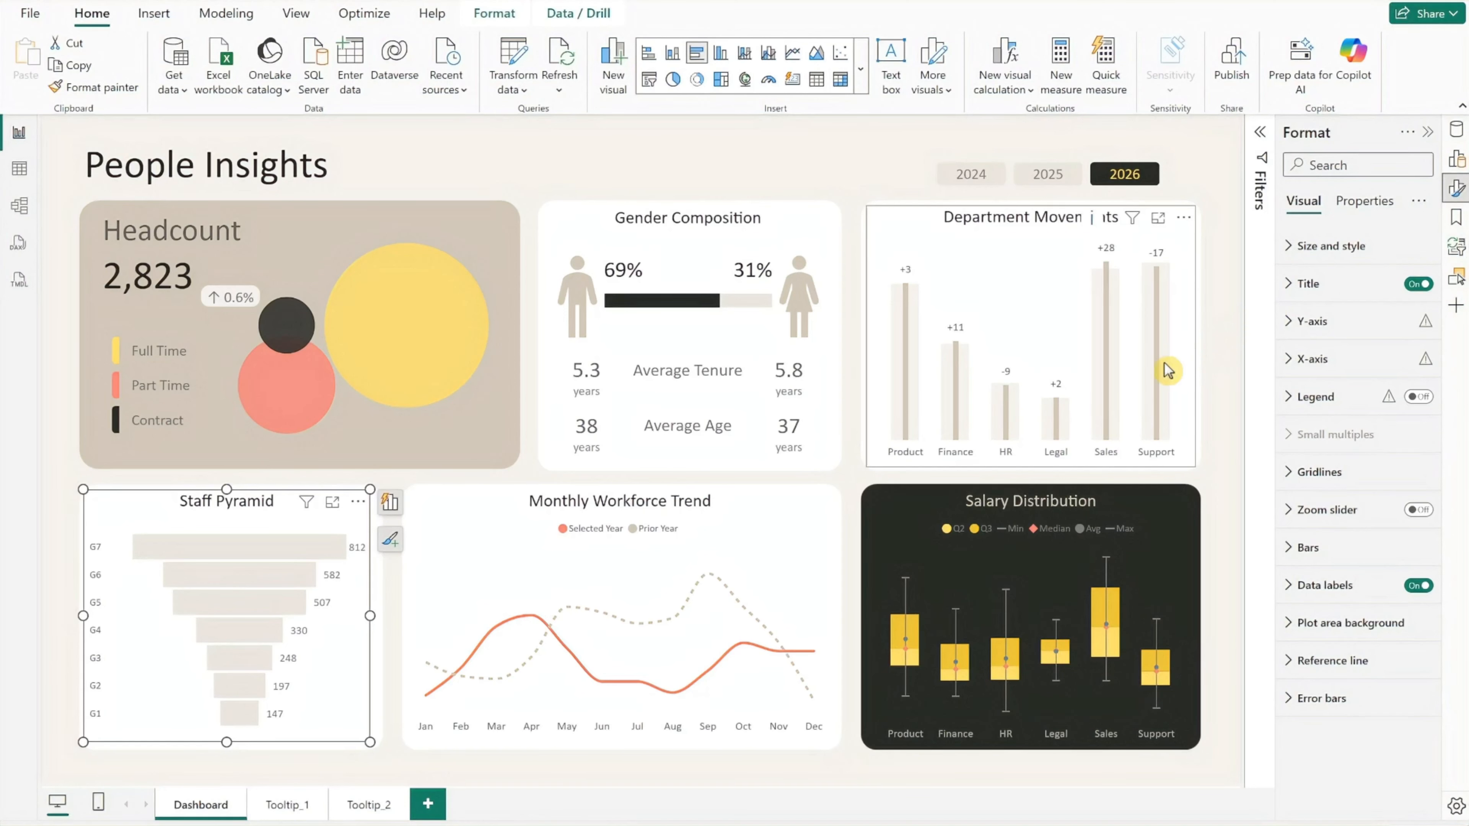
Sort the Staff Pyramid chart's axis in ascending order by Grade ID and deselect the chart
{"action": "left_click", "coordinate": [358, 502]}
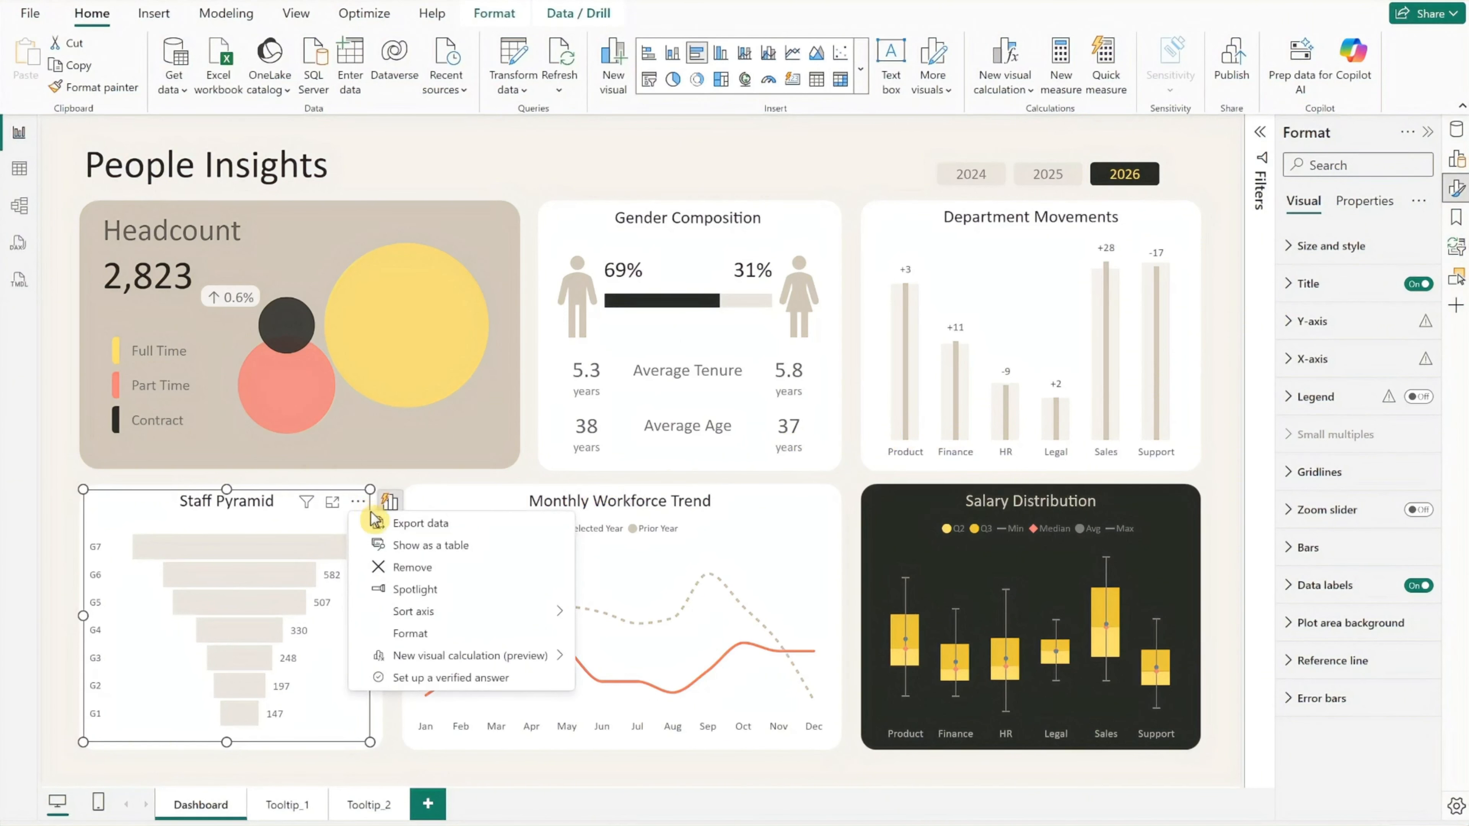
{"action": "mouse_move", "coordinate": [424, 612]}
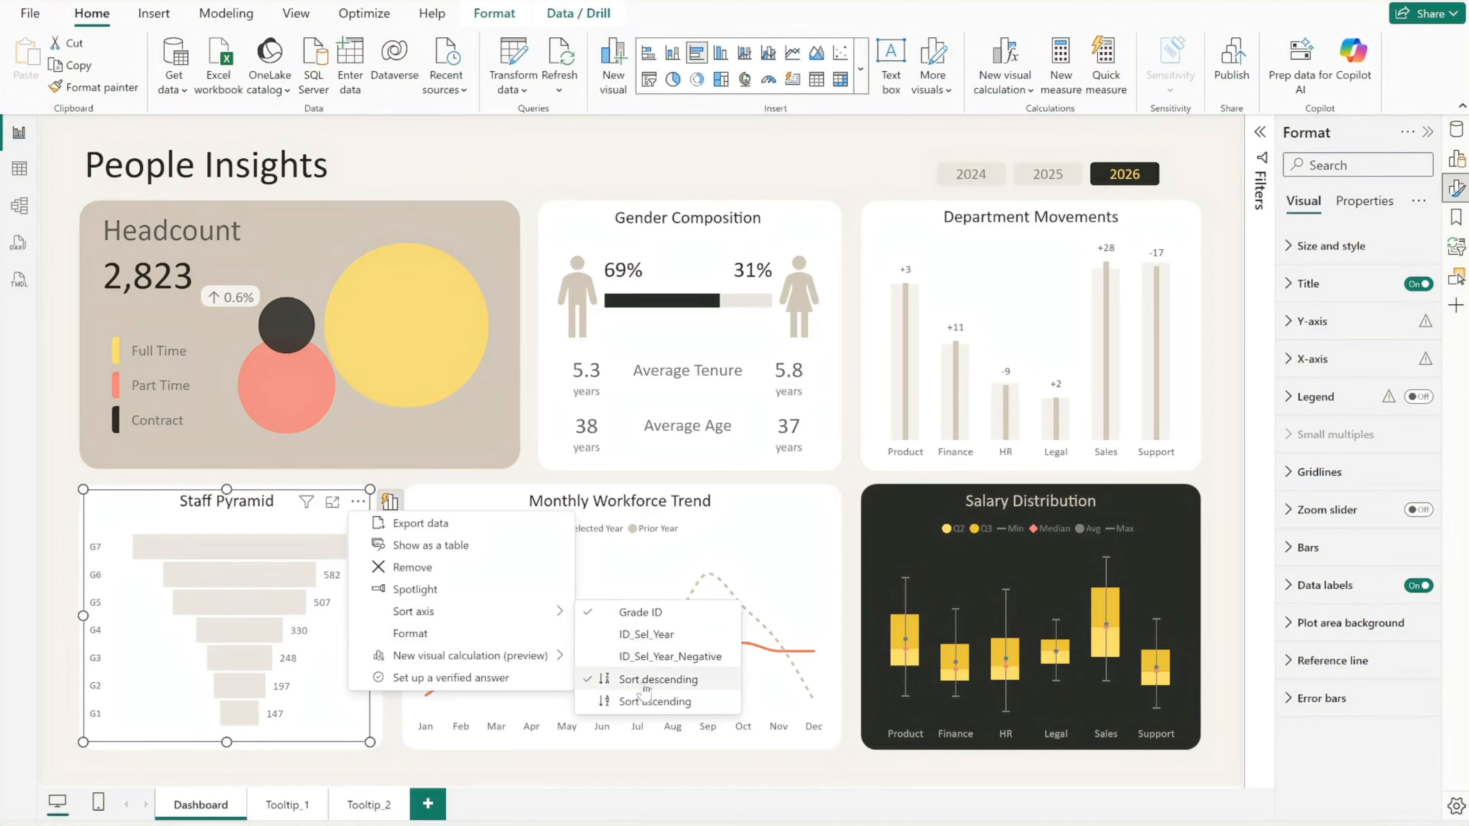
{"action": "left_click", "coordinate": [653, 701]}
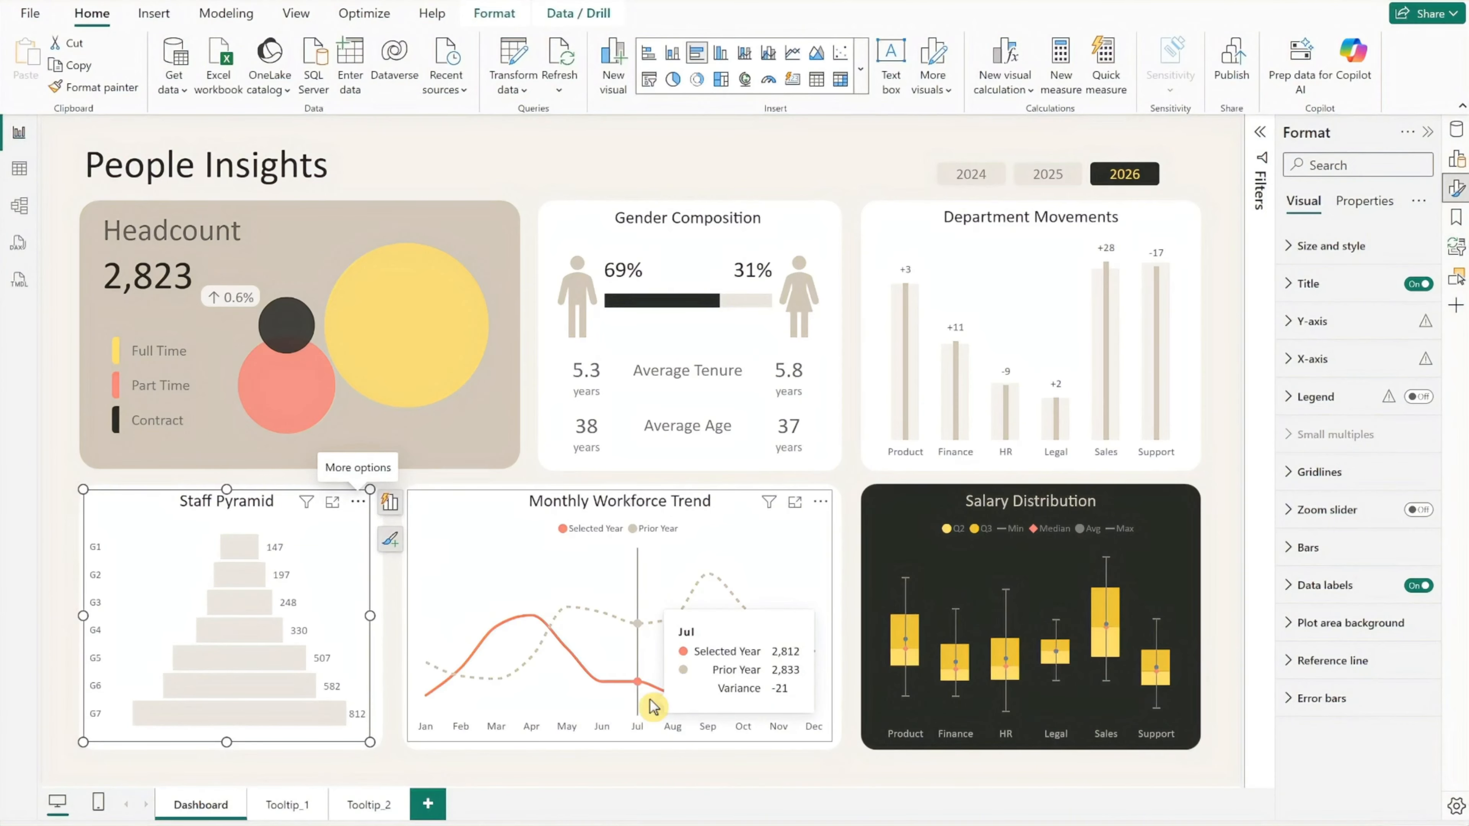
{"action": "left_click", "coordinate": [396, 661]}
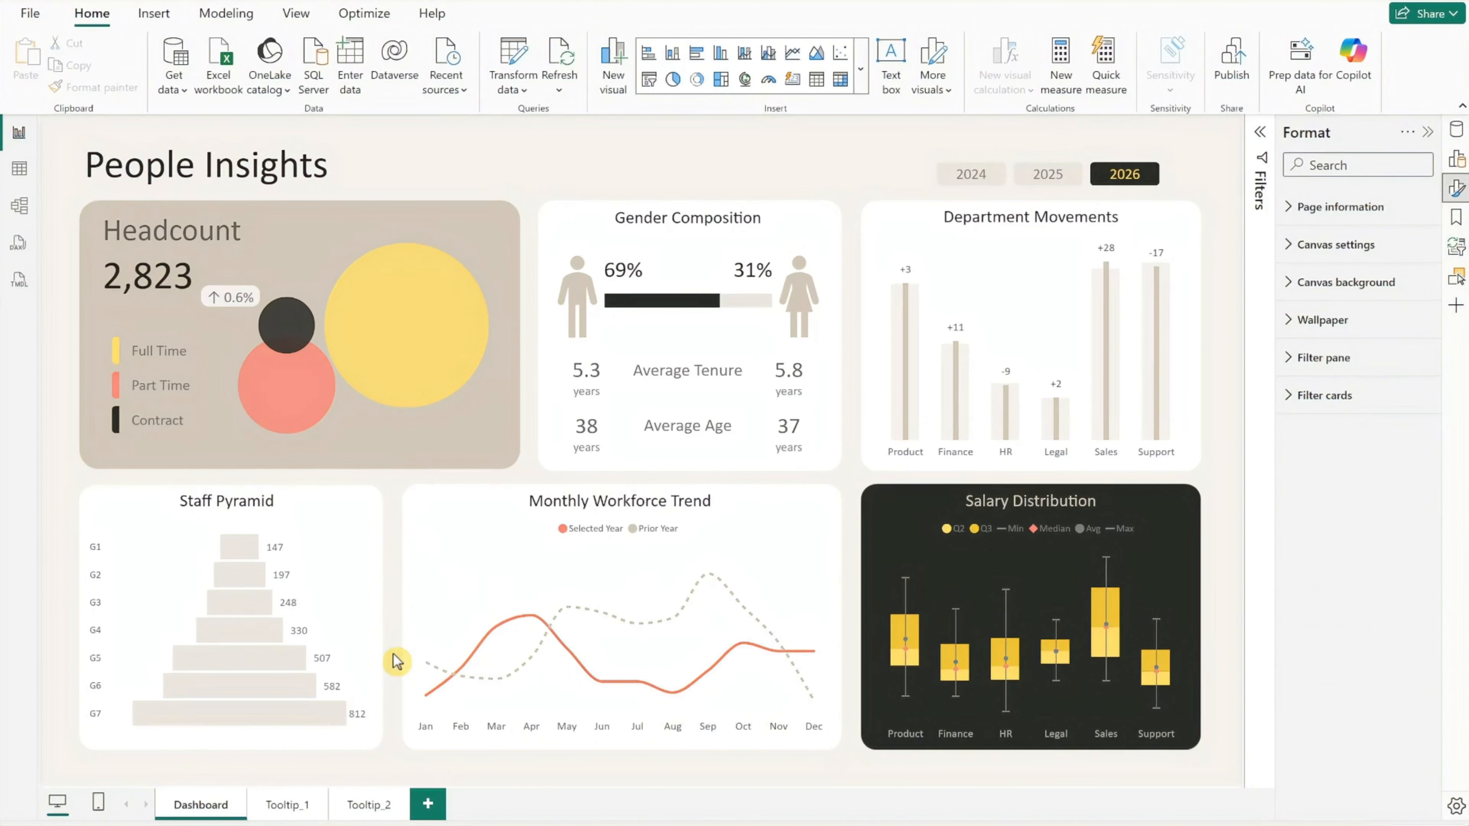